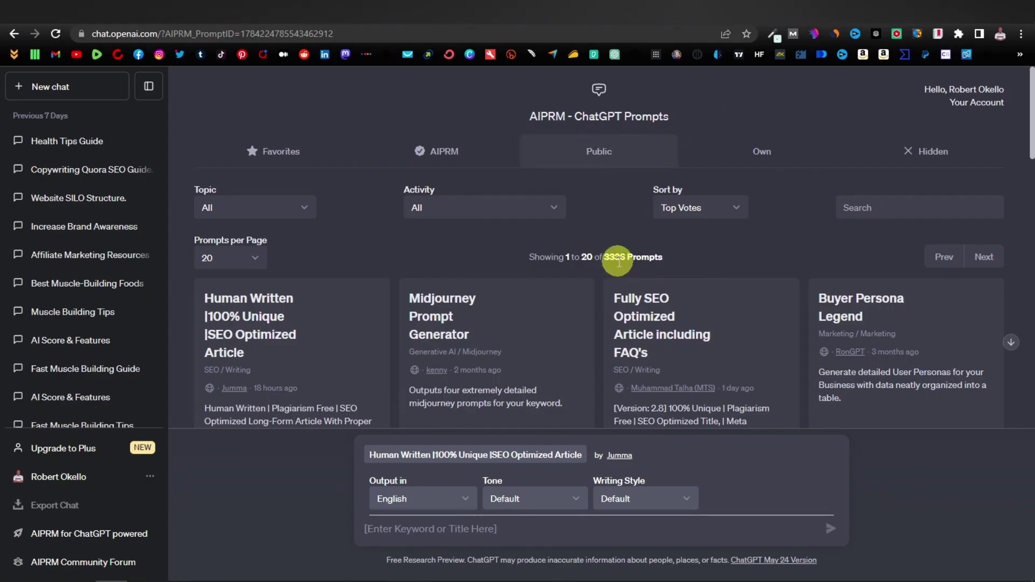
Step: Browse the public AIPRM prompt library sorted by top votes, including the human-written SEO article and content rewriting prompts
left_click_drag(521, 117, 695, 119)
left_click(697, 119)
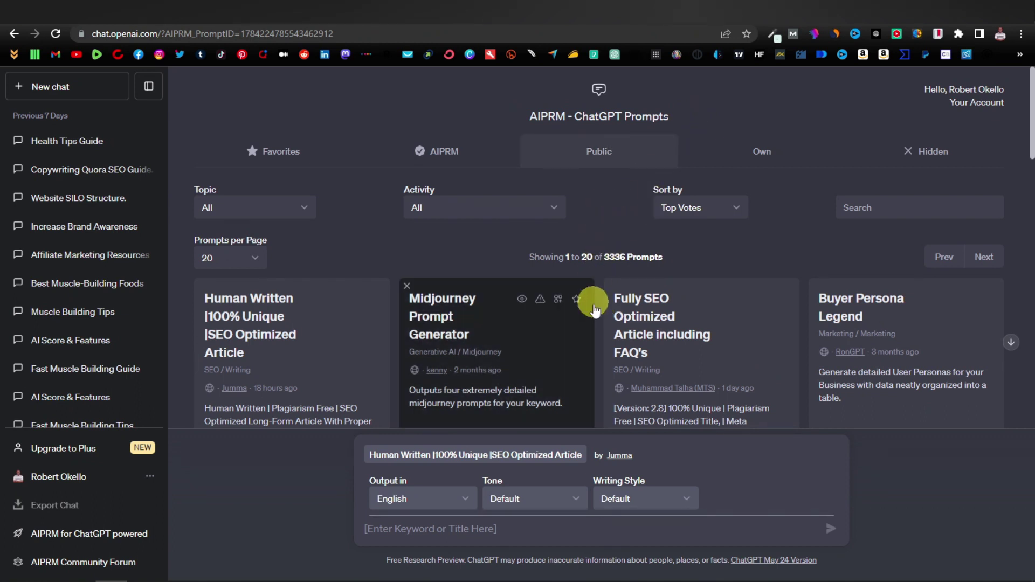
scroll(597, 306, "down", 1)
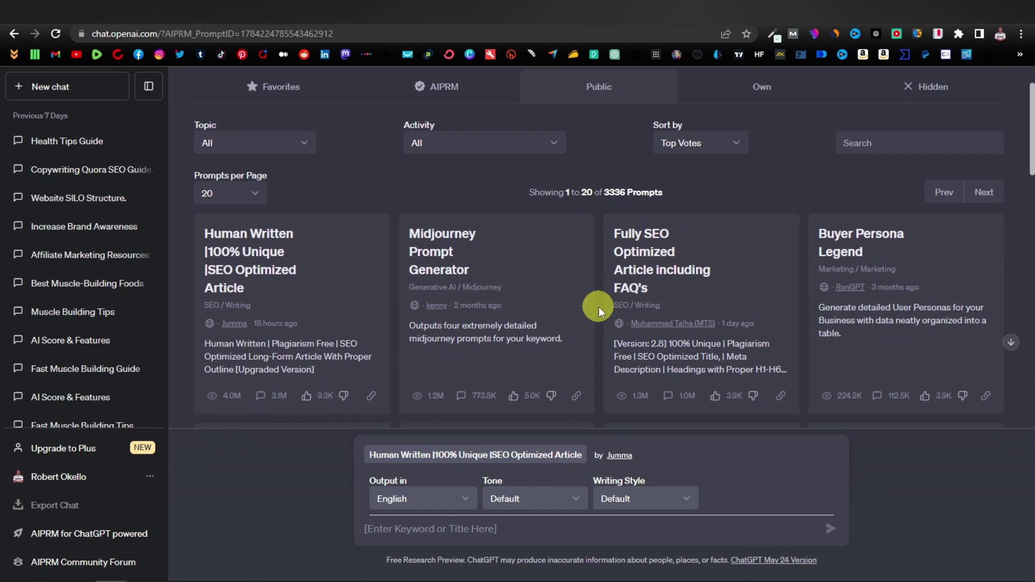
scroll(599, 306, "down", 1)
scroll(598, 306, "down", 5)
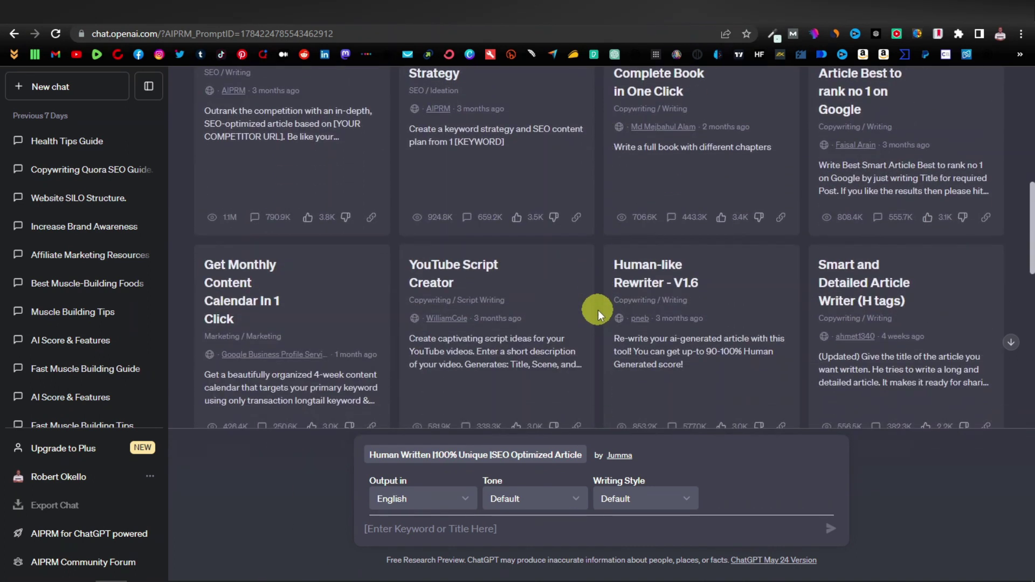
scroll(599, 310, "down", 3)
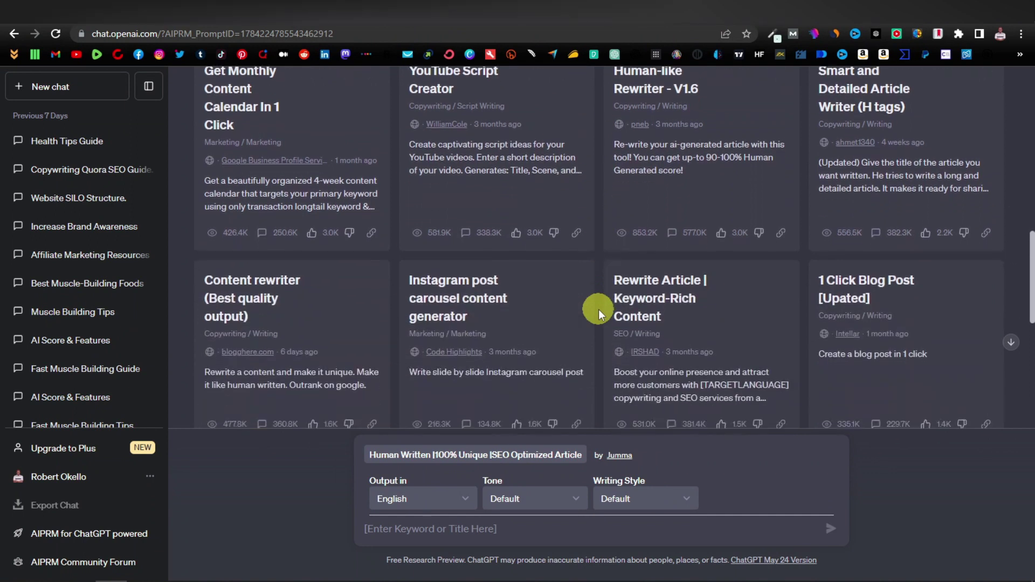
scroll(599, 309, "up", 9)
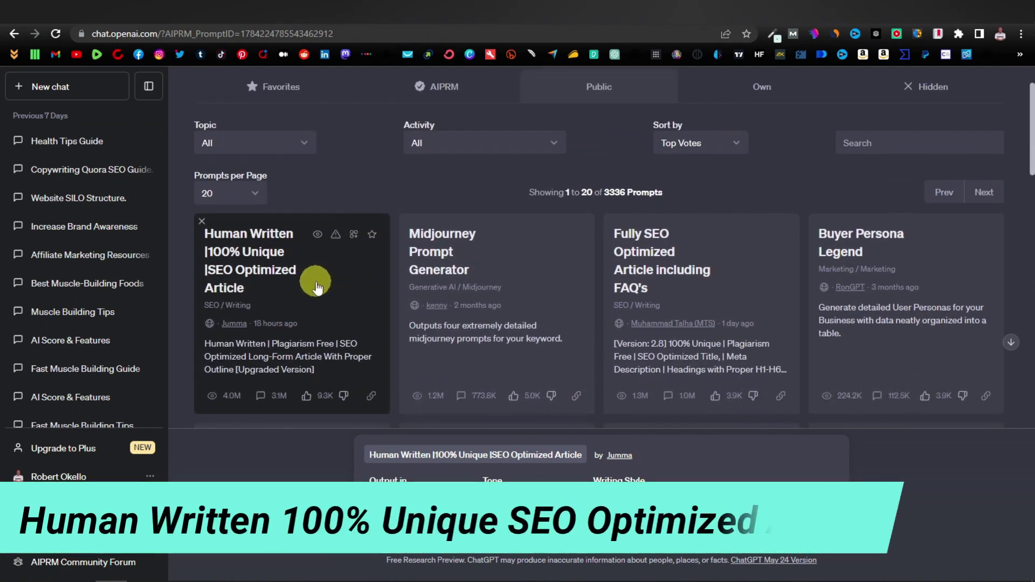
scroll(323, 272, "down", 2)
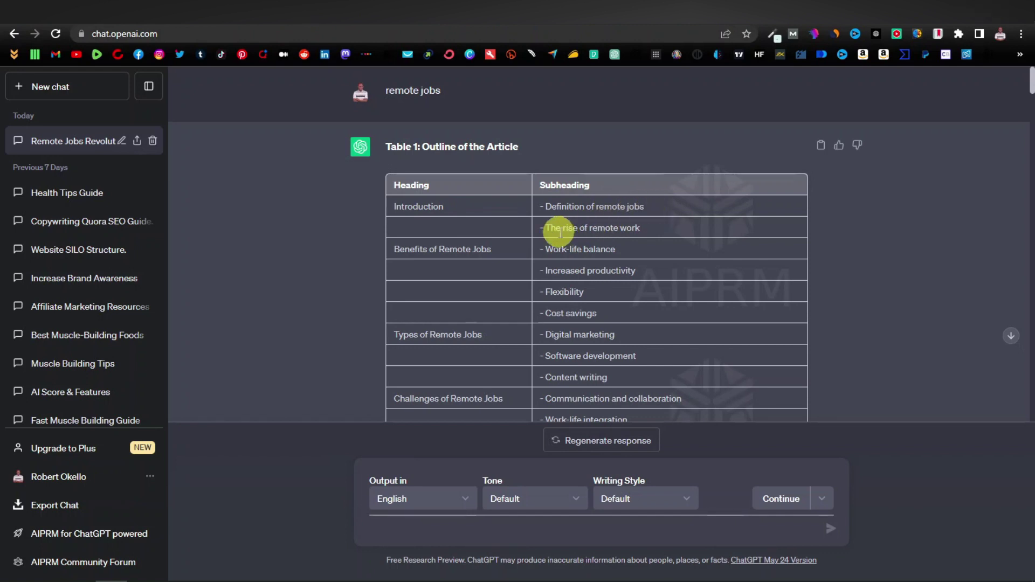
Step: Examine the outline table of the generated remote jobs article, from its introduction to the FAQs
scroll(647, 234, "down", 1)
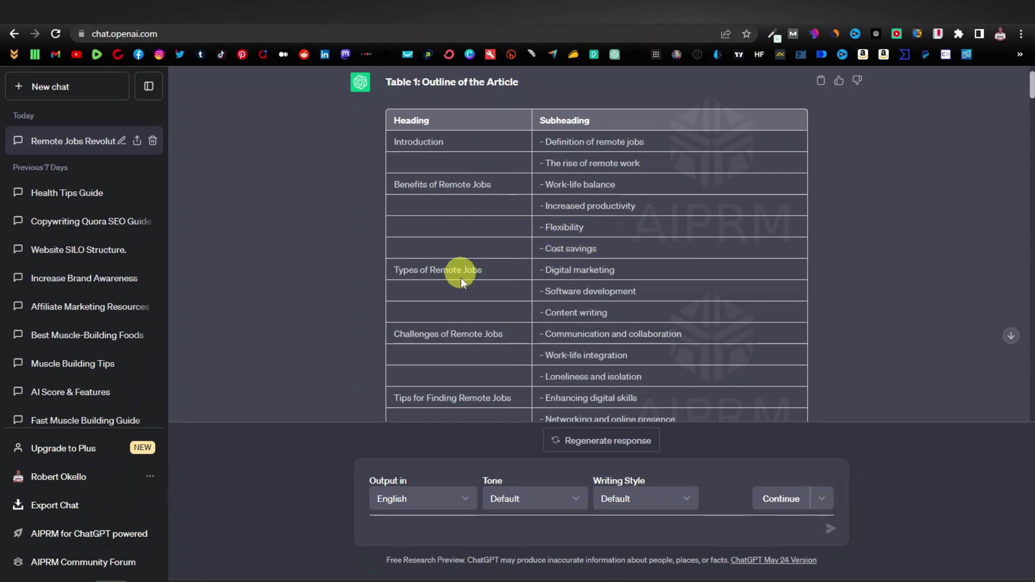
scroll(461, 280, "down", 5)
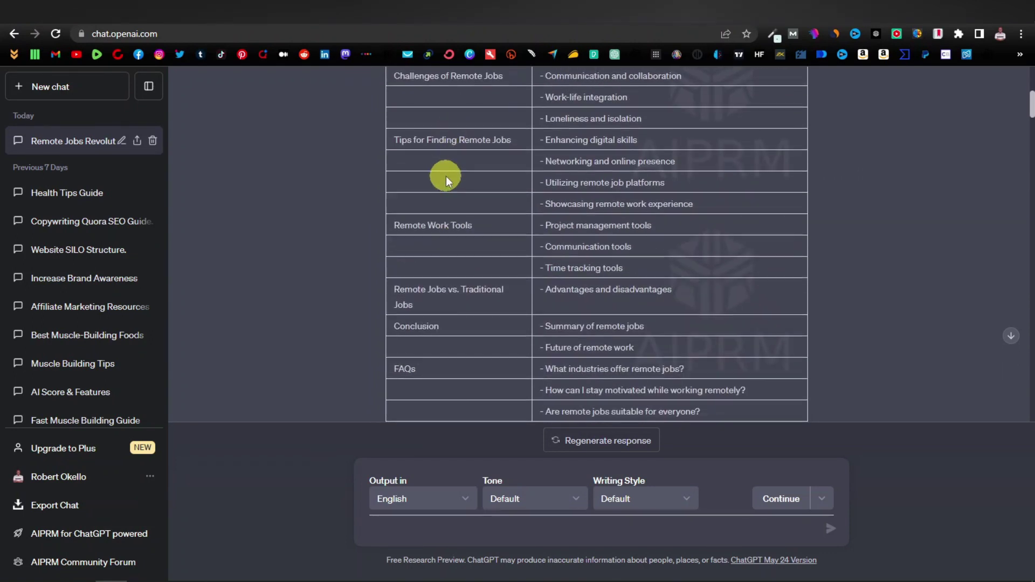
scroll(445, 177, "up", 7)
scroll(585, 218, "down", 10)
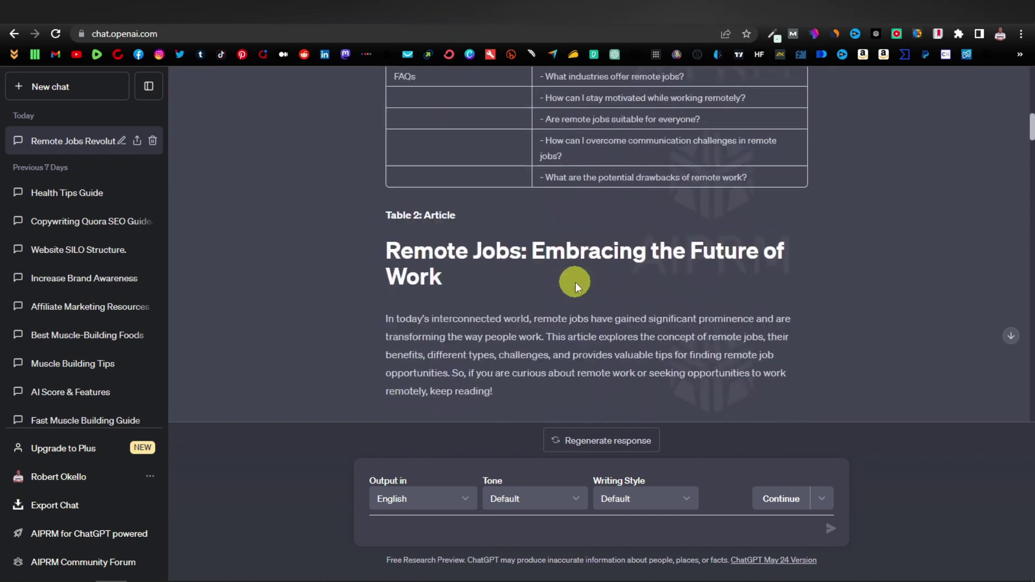
Step: Read the remote jobs article from its title through the benefits and types of remote jobs
scroll(575, 286, "down", 2)
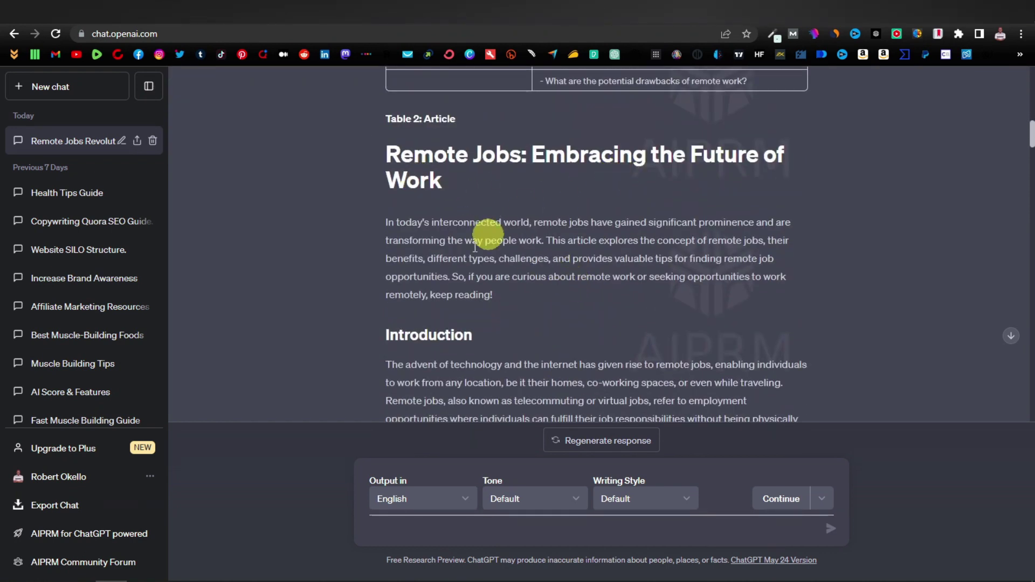
scroll(475, 247, "down", 1)
scroll(389, 270, "down", 1)
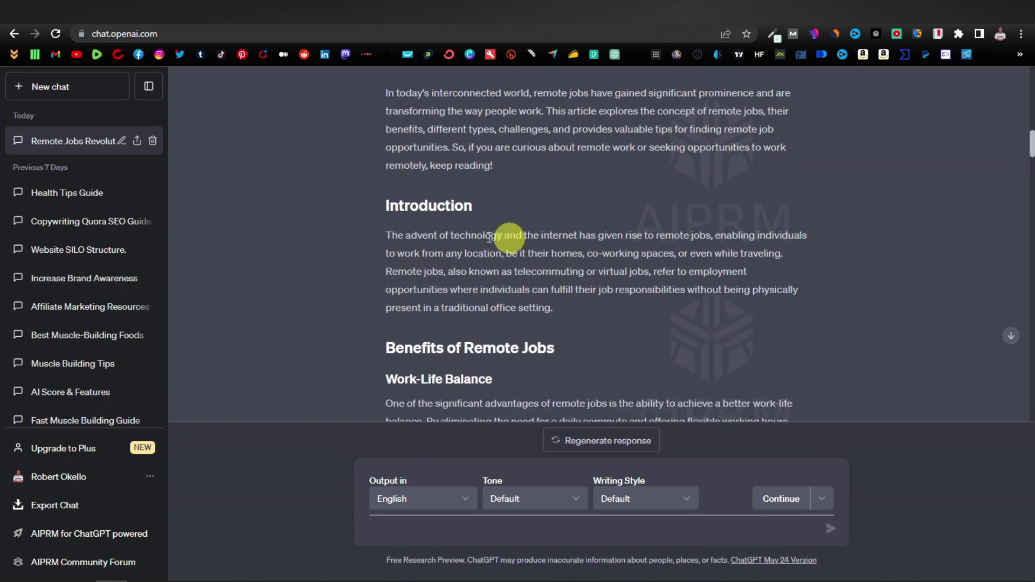
scroll(453, 254, "down", 2)
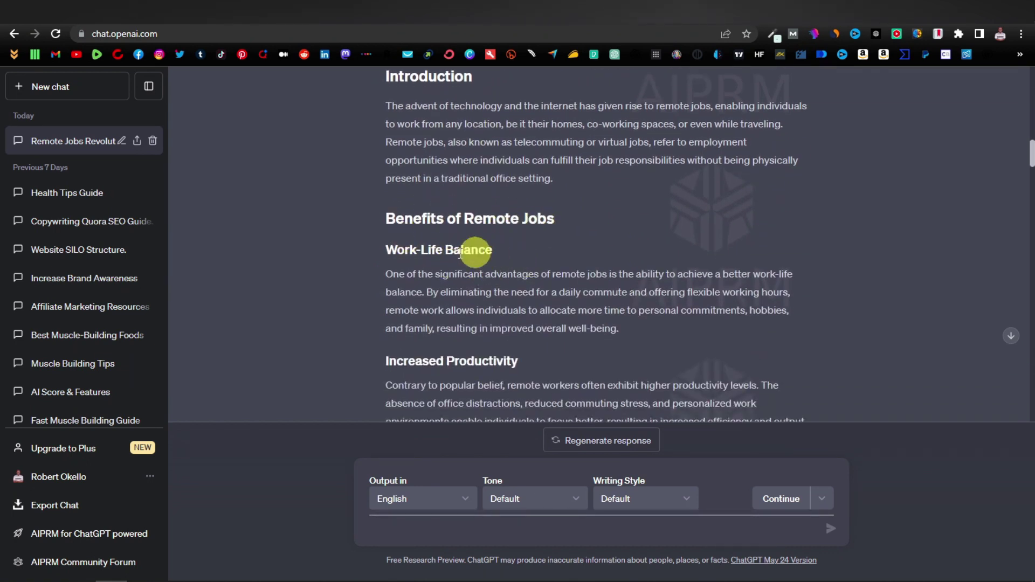
scroll(459, 273, "down", 1)
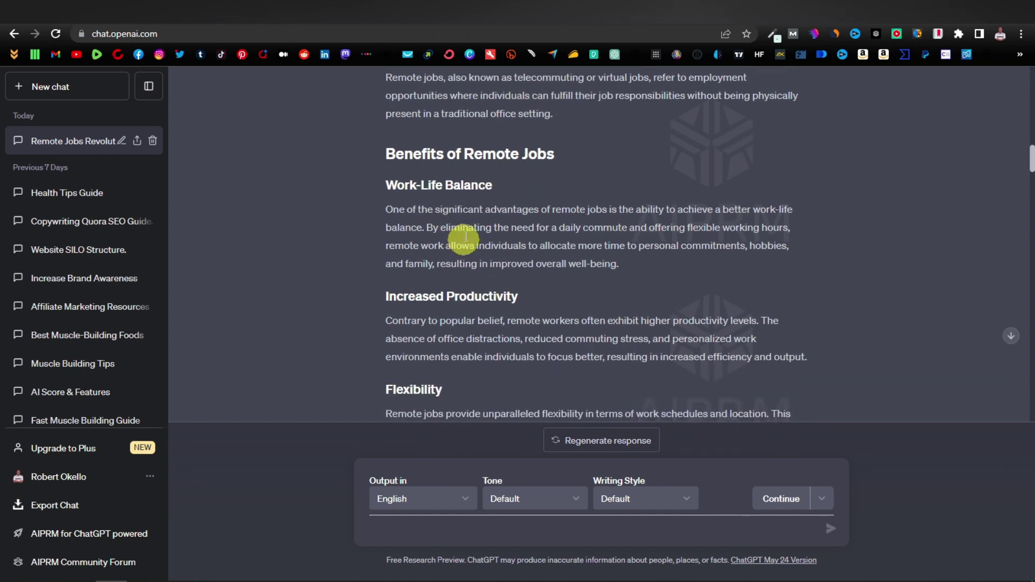
scroll(404, 312, "down", 1)
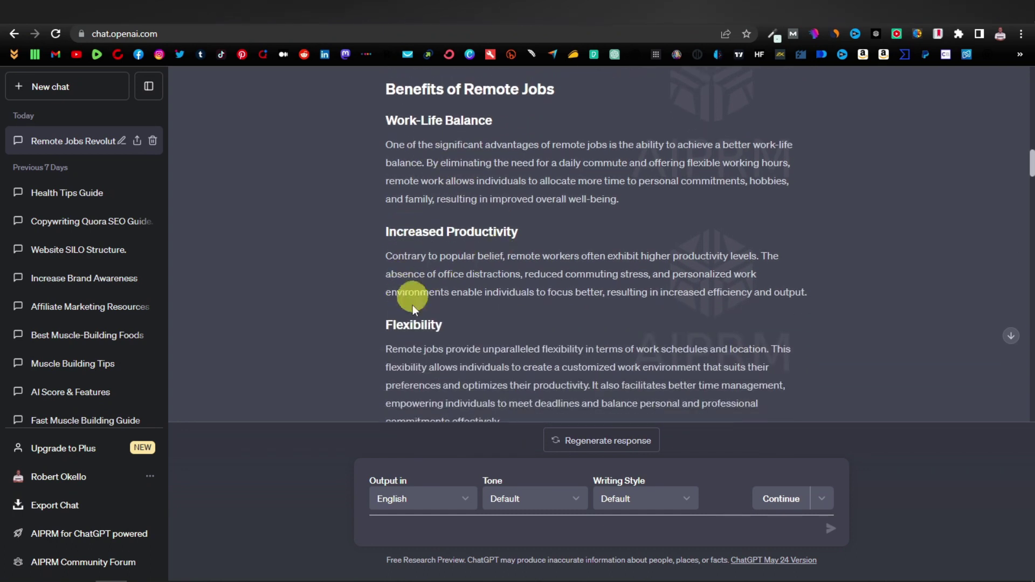
scroll(426, 300, "down", 3)
scroll(428, 303, "down", 7)
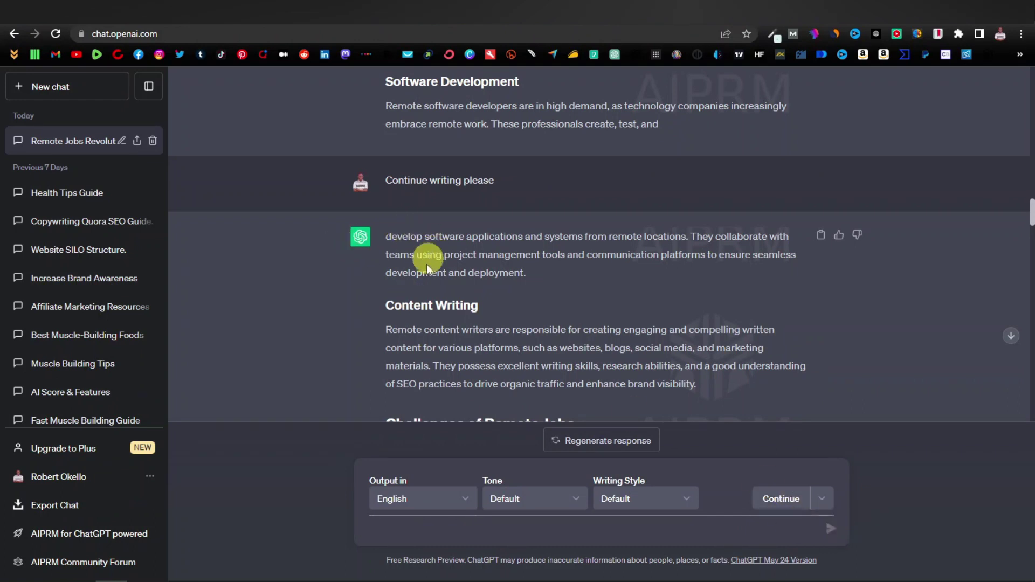
Step: Examine the "Continue writing please" request and its continuation up to the tips for finding remote jobs
left_click_drag(385, 181, 506, 183)
left_click(508, 185)
scroll(464, 264, "down", 5)
scroll(463, 264, "down", 6)
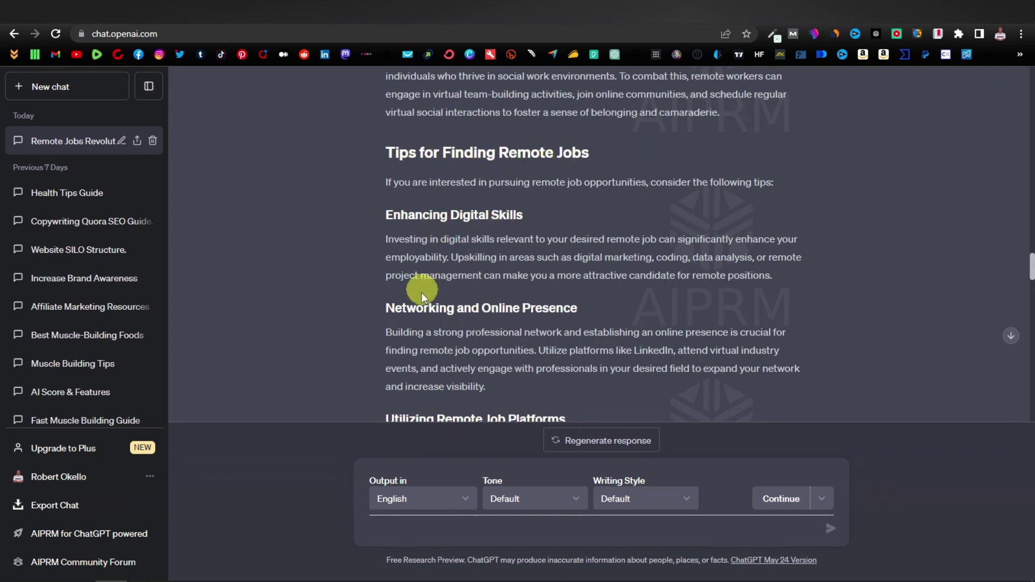
scroll(485, 334, "down", 1)
Step: Review the remote jobs outline again and compare it with the article's headings down to the types of remote jobs
scroll(488, 336, "up", 10)
scroll(487, 336, "up", 15)
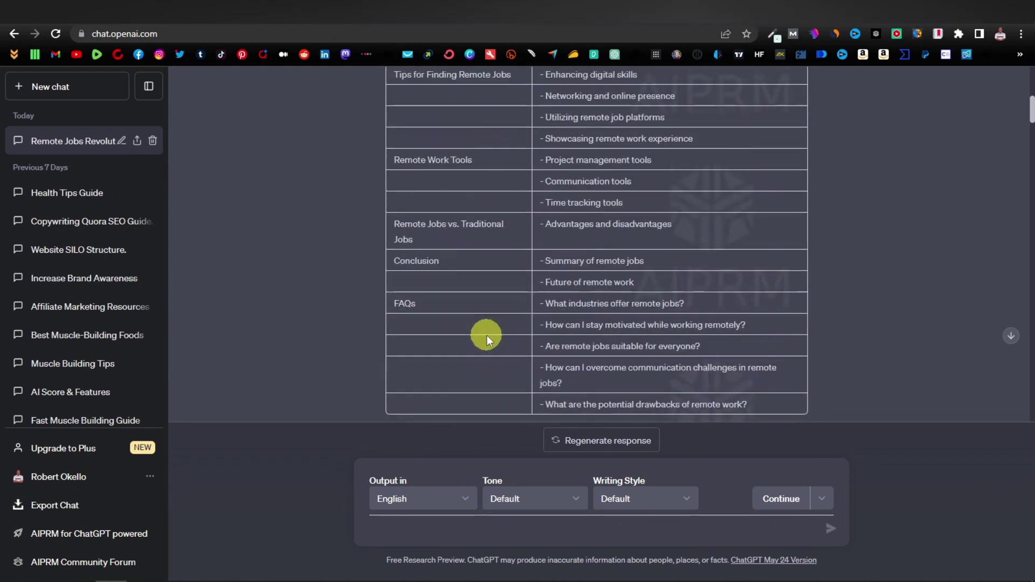
scroll(487, 336, "down", 6)
scroll(486, 335, "up", 1)
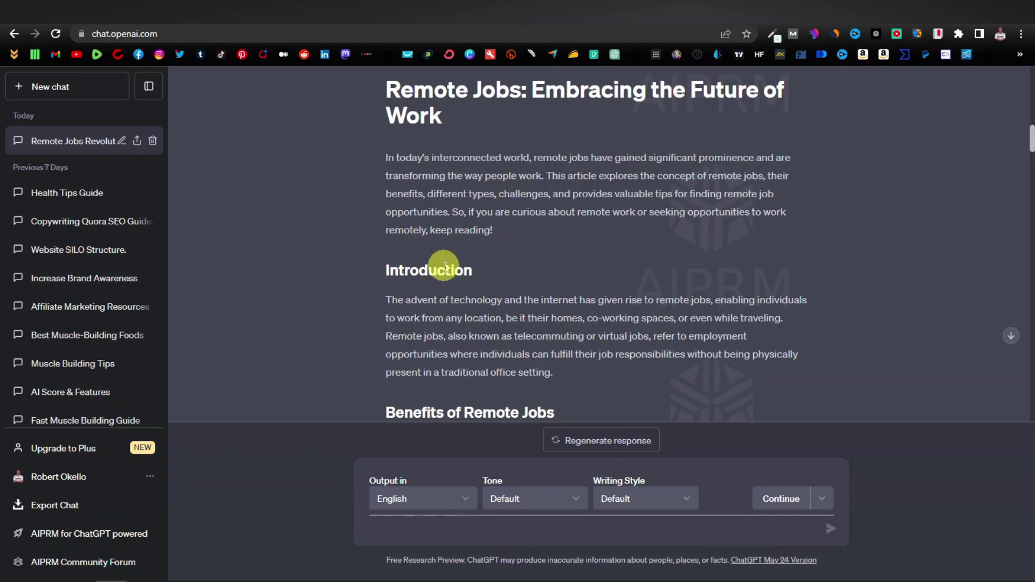
scroll(439, 273, "down", 2)
scroll(502, 205, "up", 1)
scroll(497, 208, "down", 4)
scroll(500, 205, "down", 7)
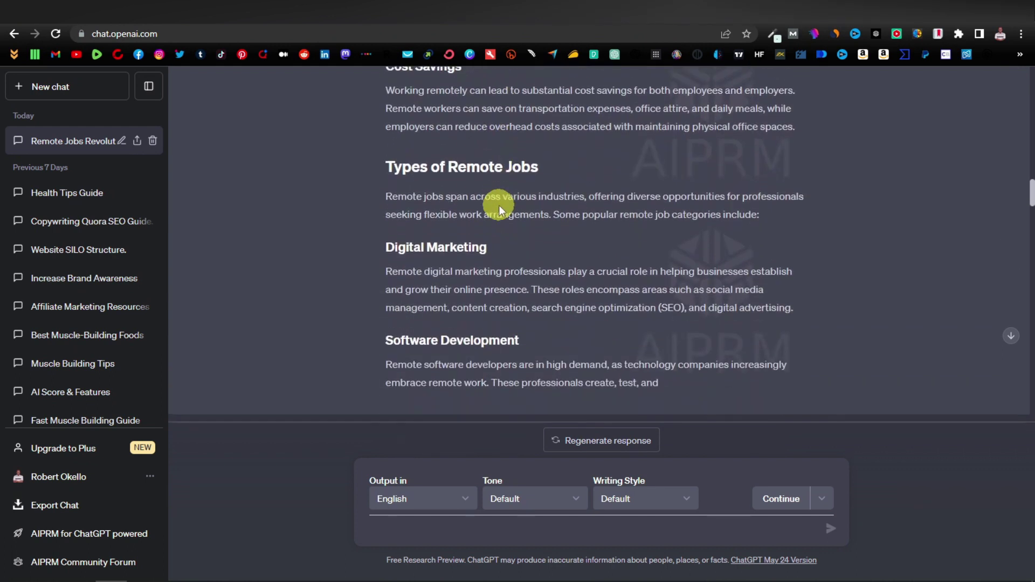
scroll(498, 205, "up", 6)
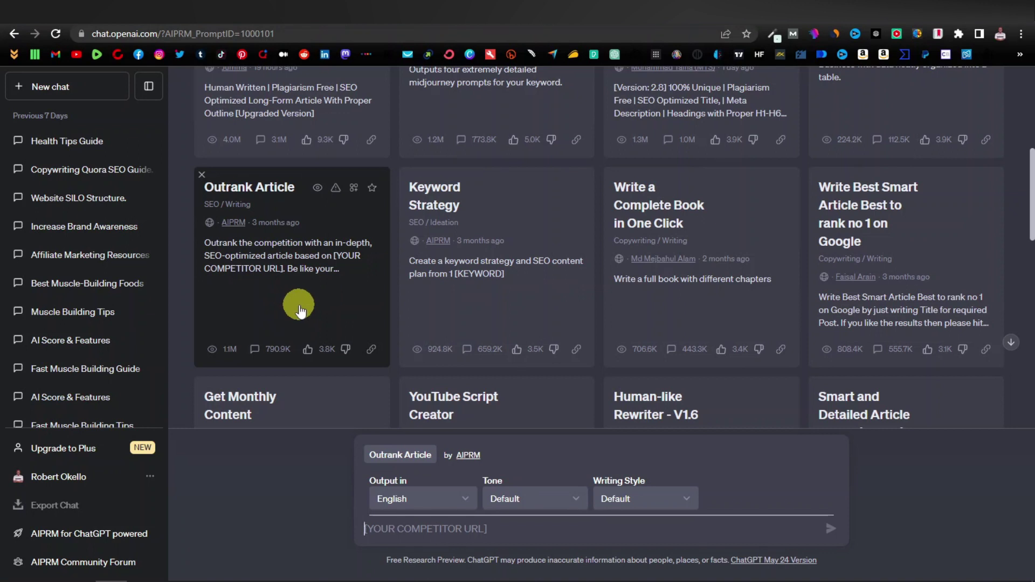
Step: Select the "Write Best Smart Article Best to rank no 1 on Google" prompt from the library
left_click(964, 224)
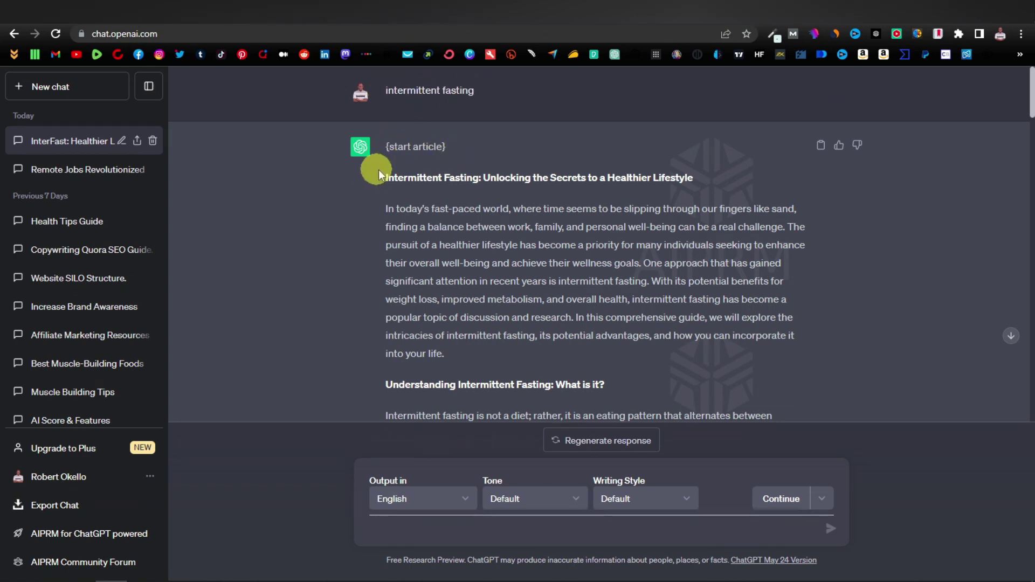
Step: Read the generated intermittent fasting article from its introduction to the start of its continuation, and return to its beginning
scroll(377, 161, "down", 1)
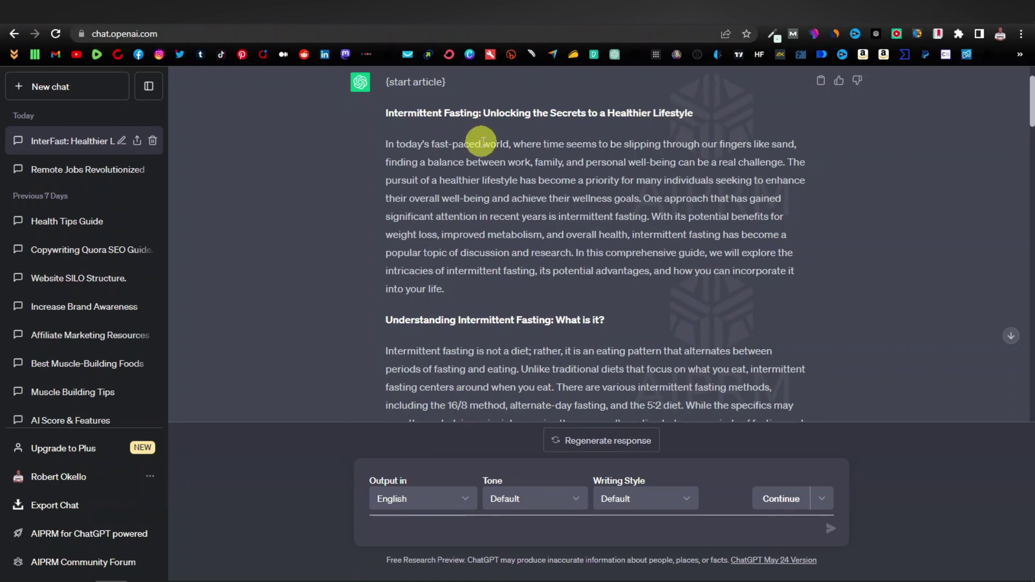
scroll(584, 221, "down", 2)
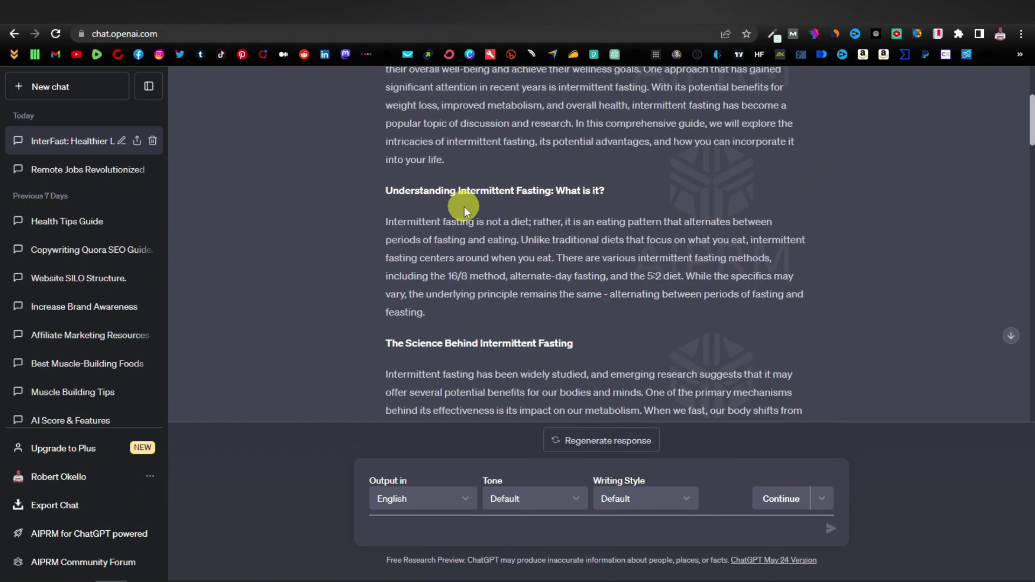
scroll(548, 196, "down", 1)
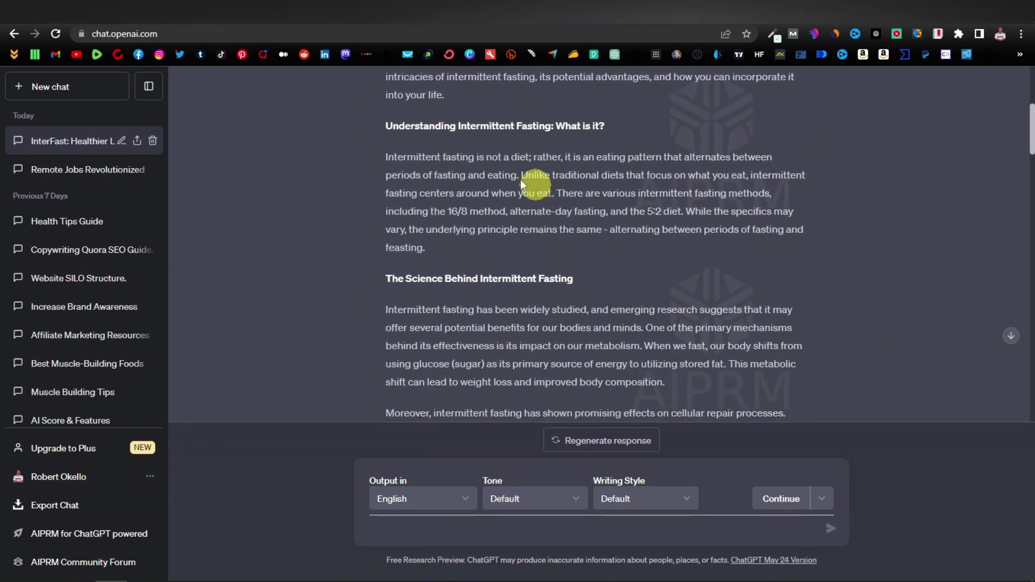
scroll(496, 226, "down", 1)
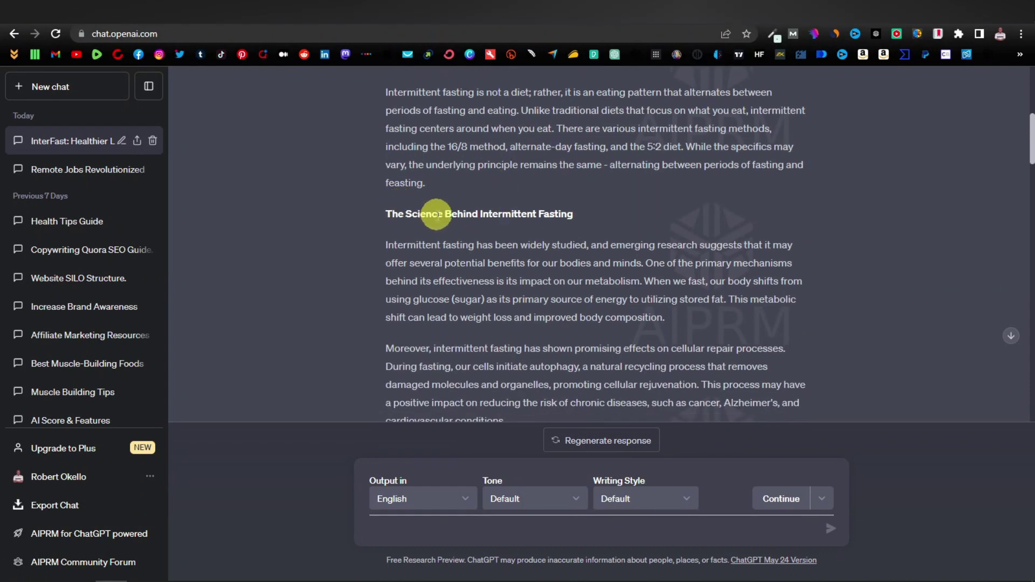
scroll(469, 213, "down", 2)
scroll(463, 201, "up", 2)
scroll(456, 291, "down", 7)
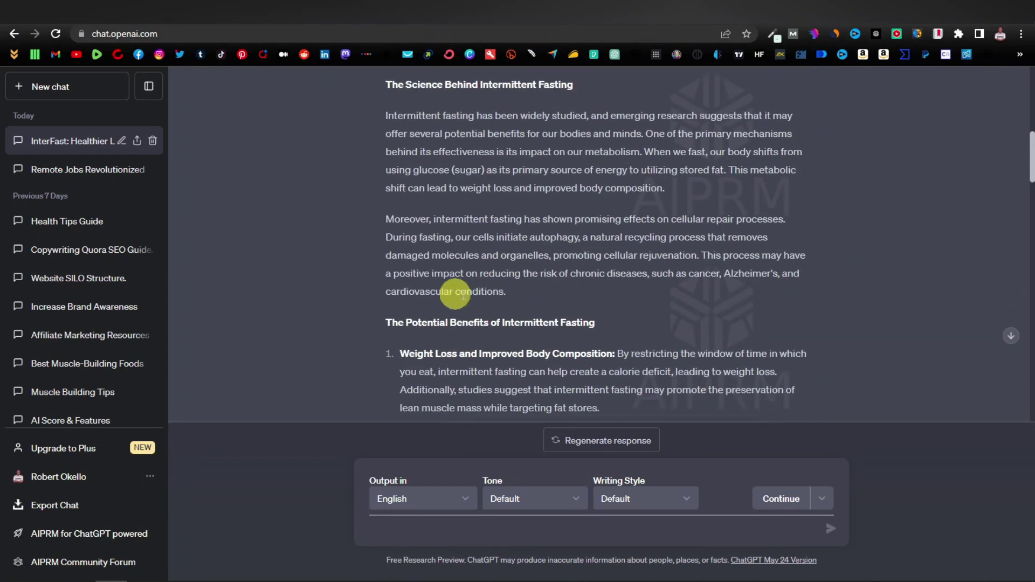
scroll(471, 311, "down", 7)
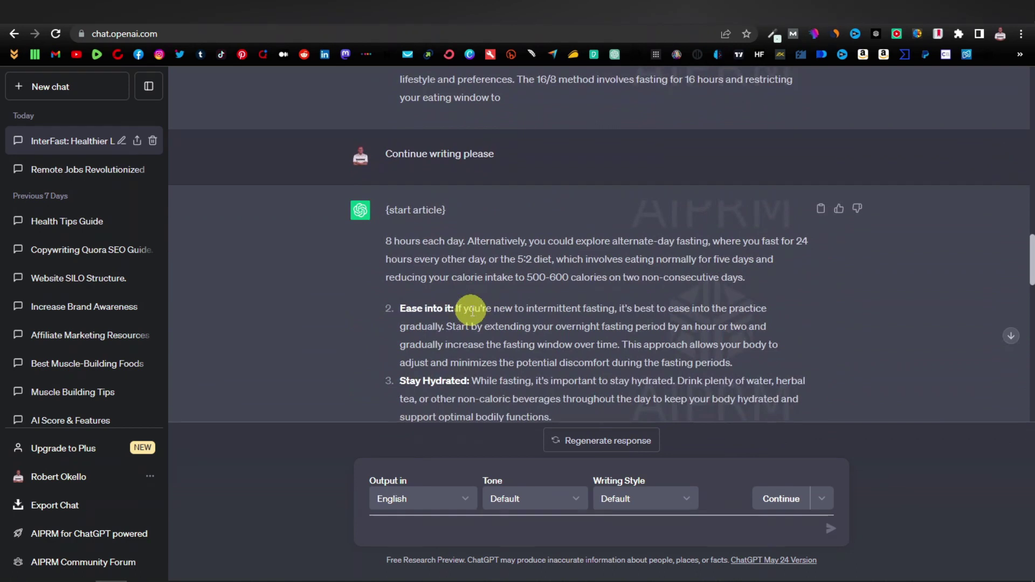
scroll(486, 306, "up", 15)
scroll(475, 310, "up", 5)
scroll(474, 309, "up", 3)
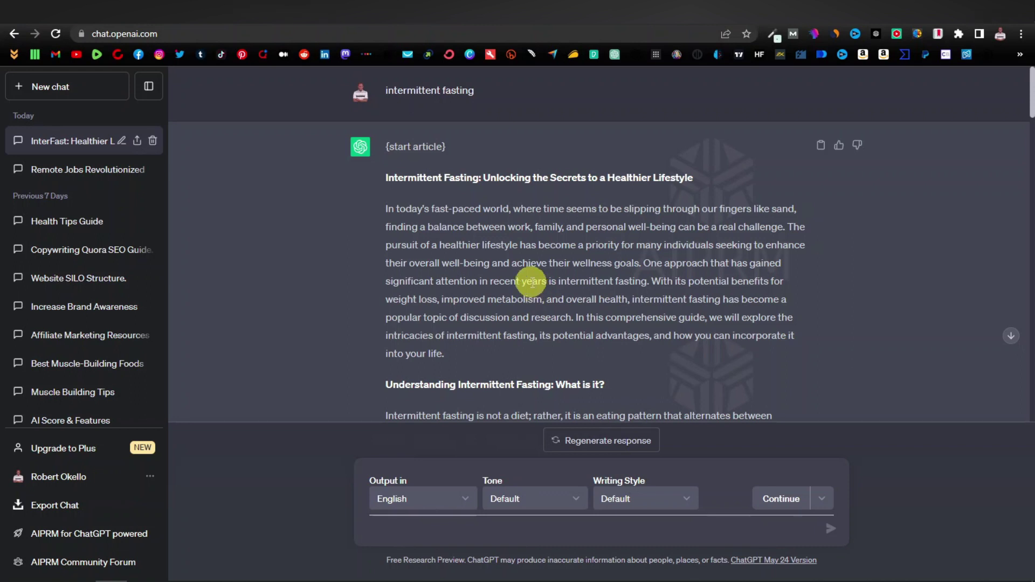
Step: Review the whole intermittent fasting article, from its opening through the benefits, practical steps and myths to the final thoughts
scroll(534, 286, "down", 2)
scroll(531, 282, "down", 8)
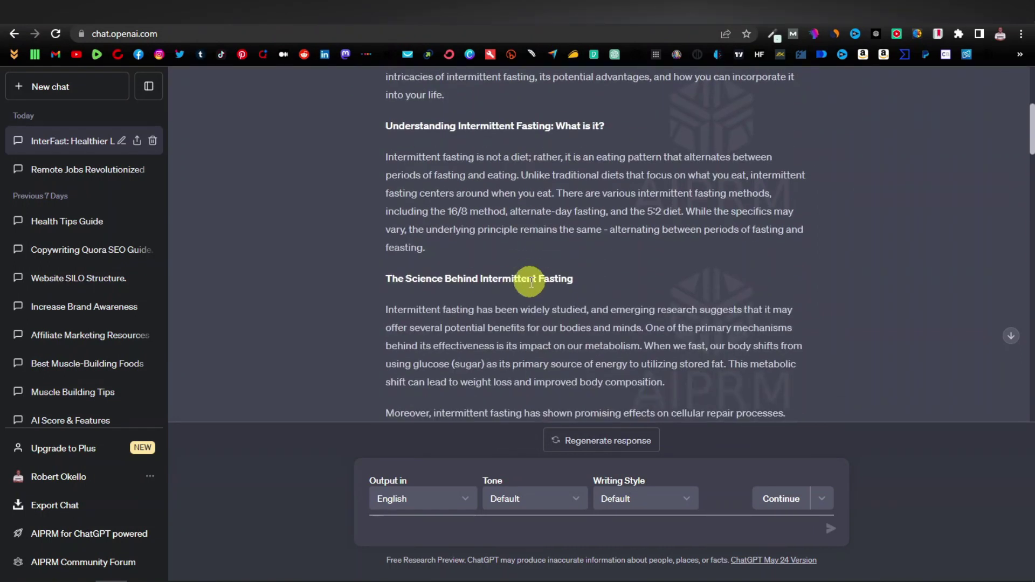
scroll(531, 282, "down", 2)
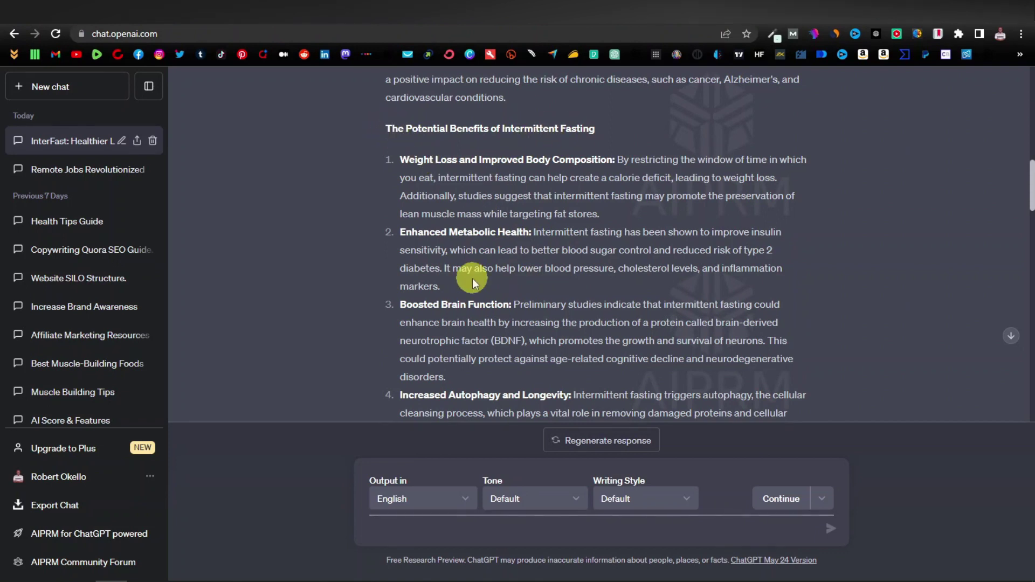
scroll(473, 279, "down", 4)
scroll(474, 282, "down", 4)
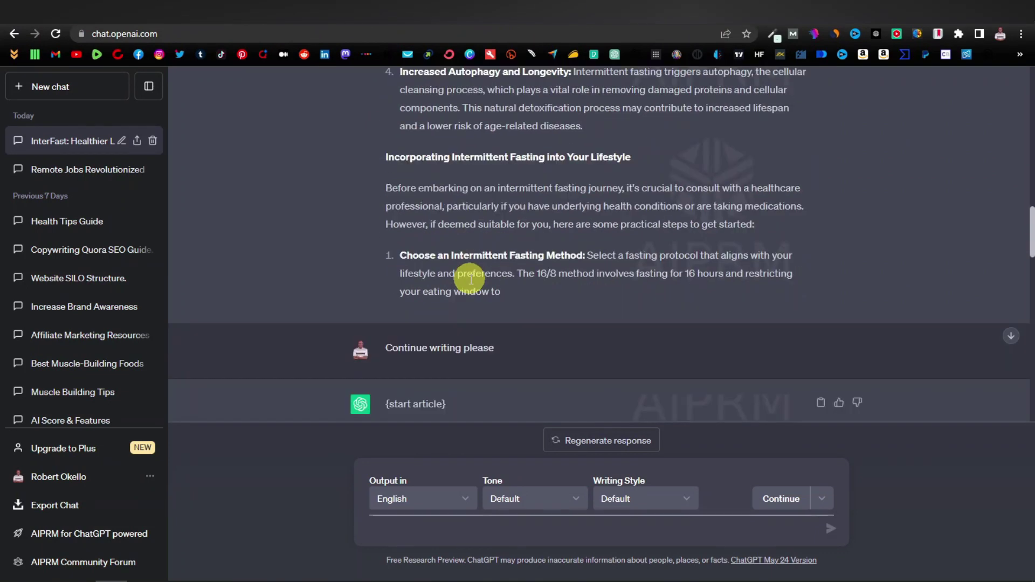
scroll(469, 279, "down", 2)
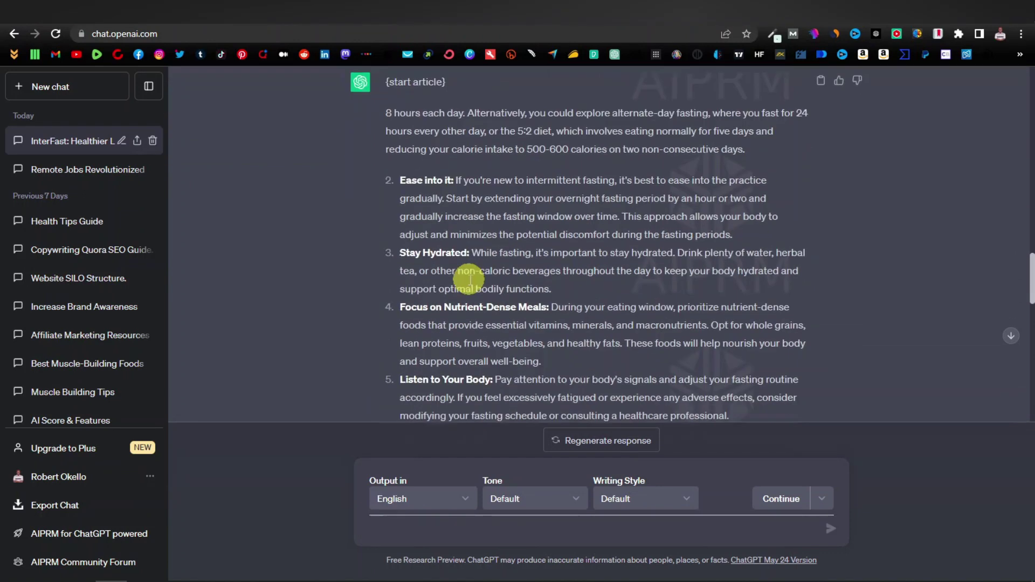
scroll(474, 276, "down", 9)
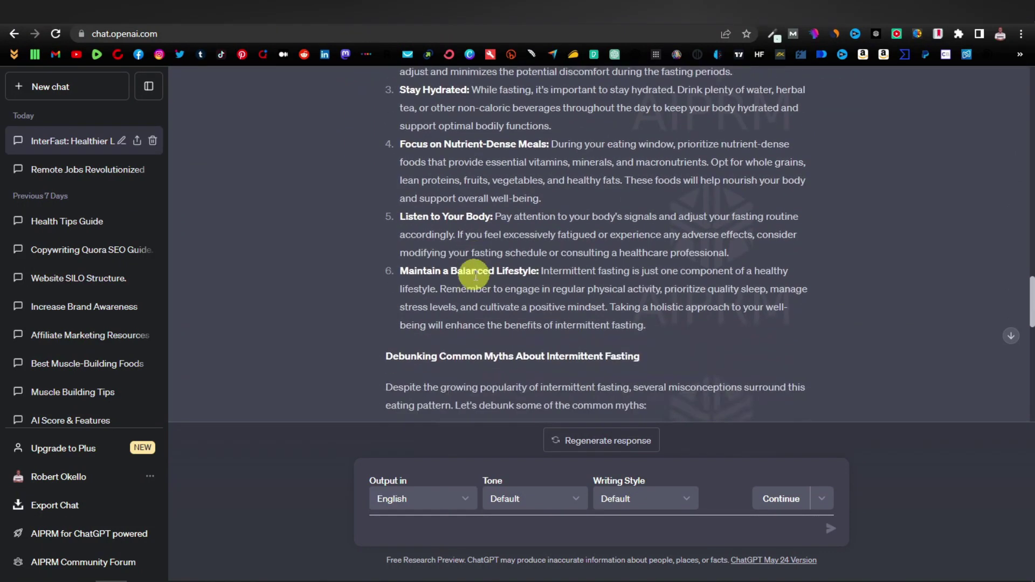
scroll(474, 275, "down", 1)
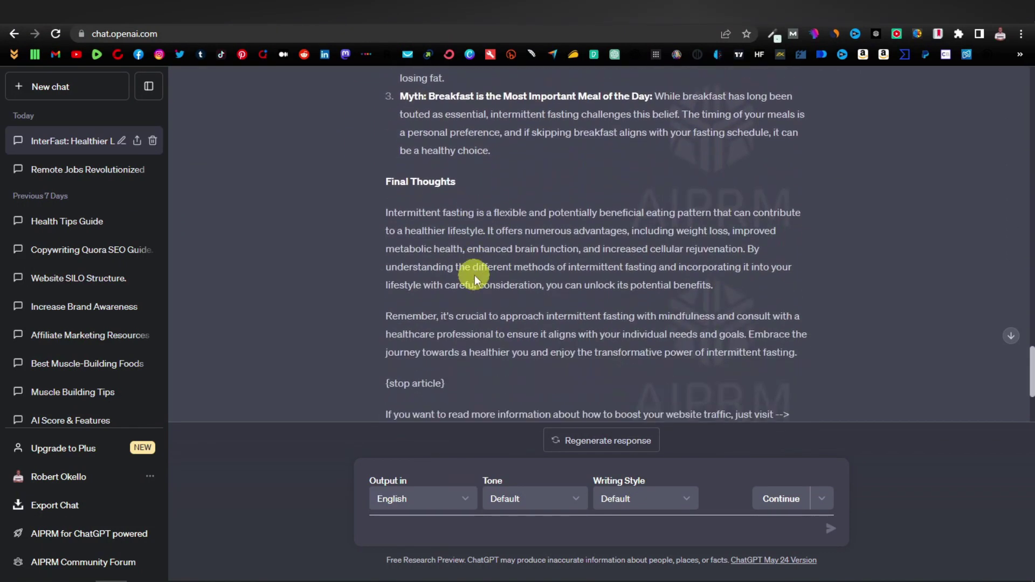
scroll(409, 216, "down", 1)
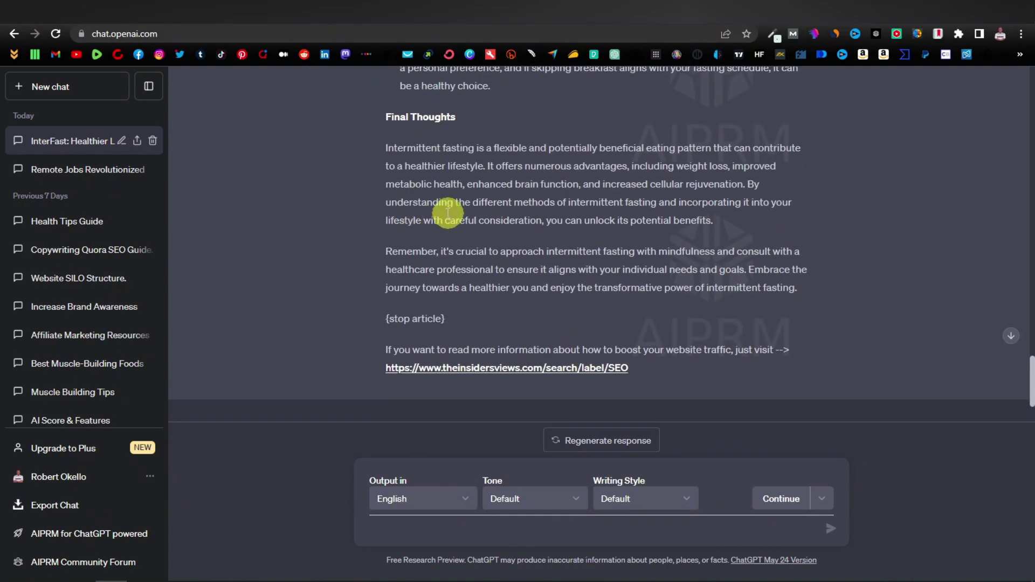
Step: Look back from the intermittent fasting article's final thoughts to its list of potential benefits
scroll(464, 239, "up", 10)
scroll(464, 240, "up", 10)
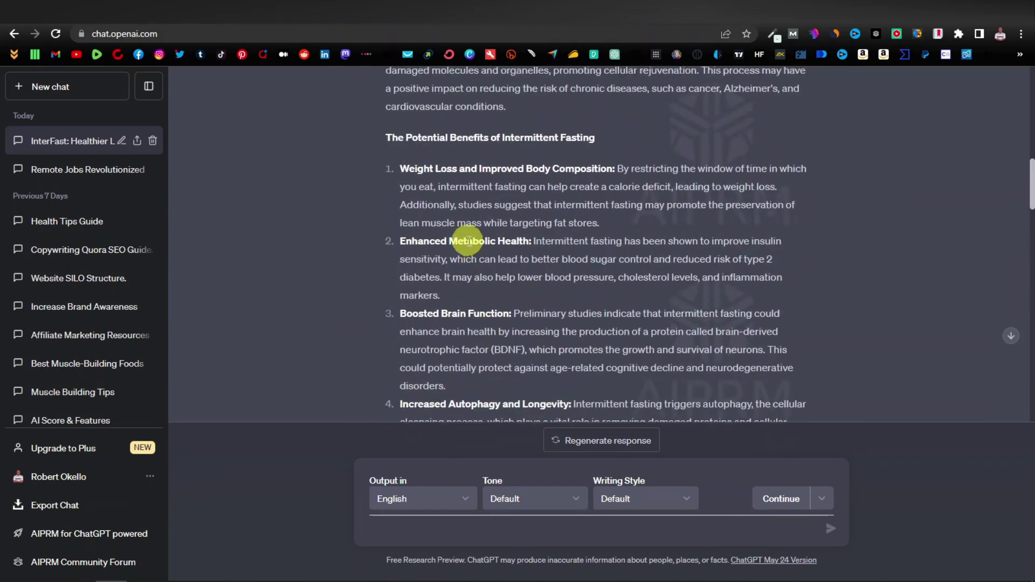
left_click(365, 189)
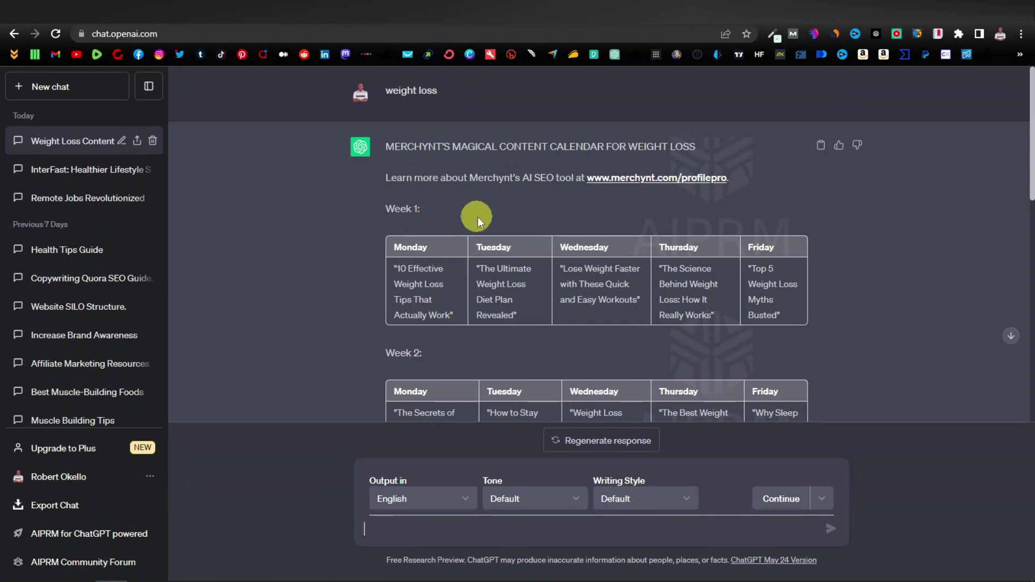
Step: Read the generated weight loss content calendar from the Week 1 titles down to the Week 4 titles
scroll(422, 218, "down", 1)
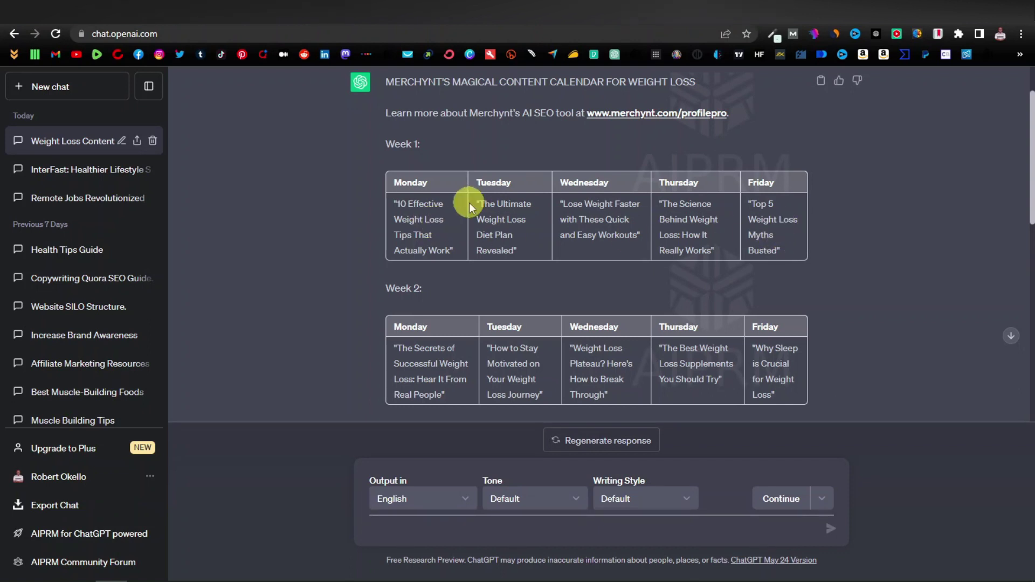
scroll(411, 273, "down", 2)
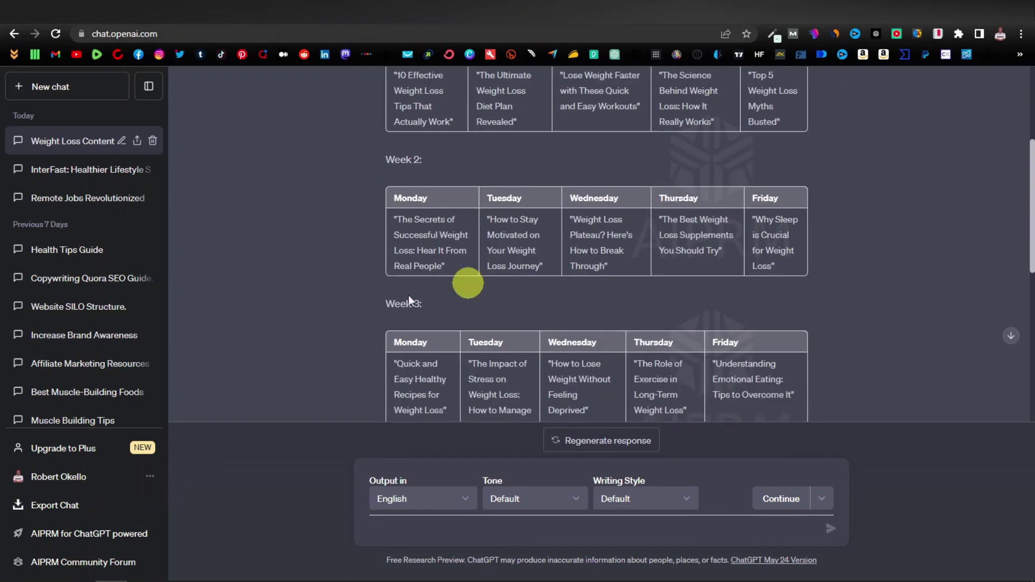
scroll(507, 356, "up", 2)
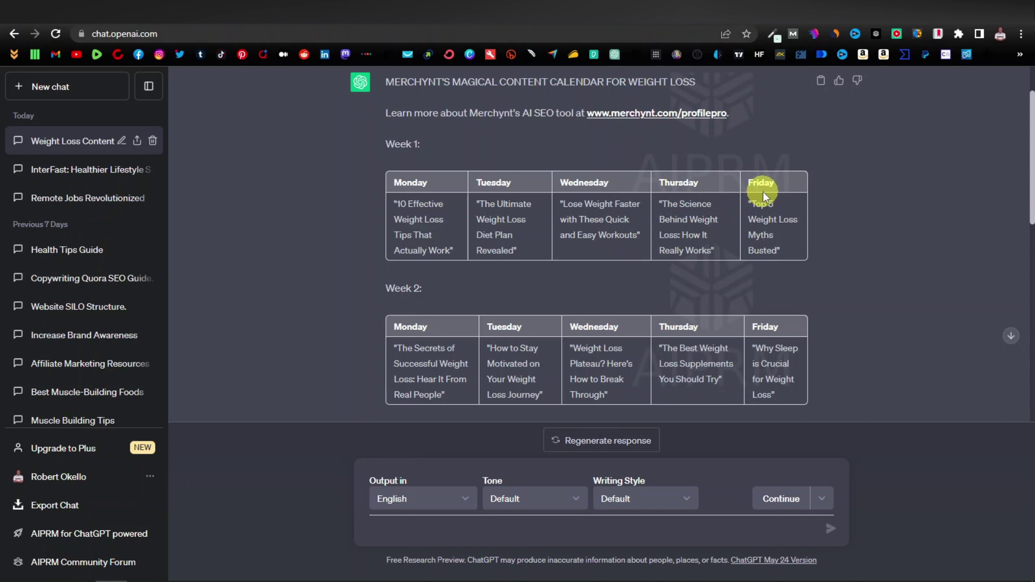
scroll(577, 219, "down", 5)
scroll(582, 292, "down", 3)
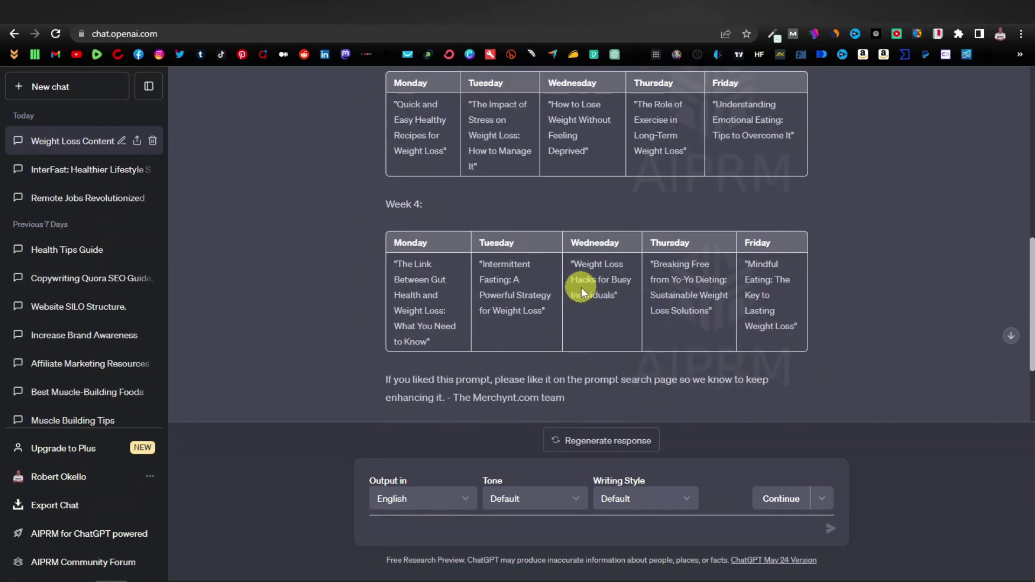
scroll(582, 292, "down", 1)
scroll(581, 292, "up", 1)
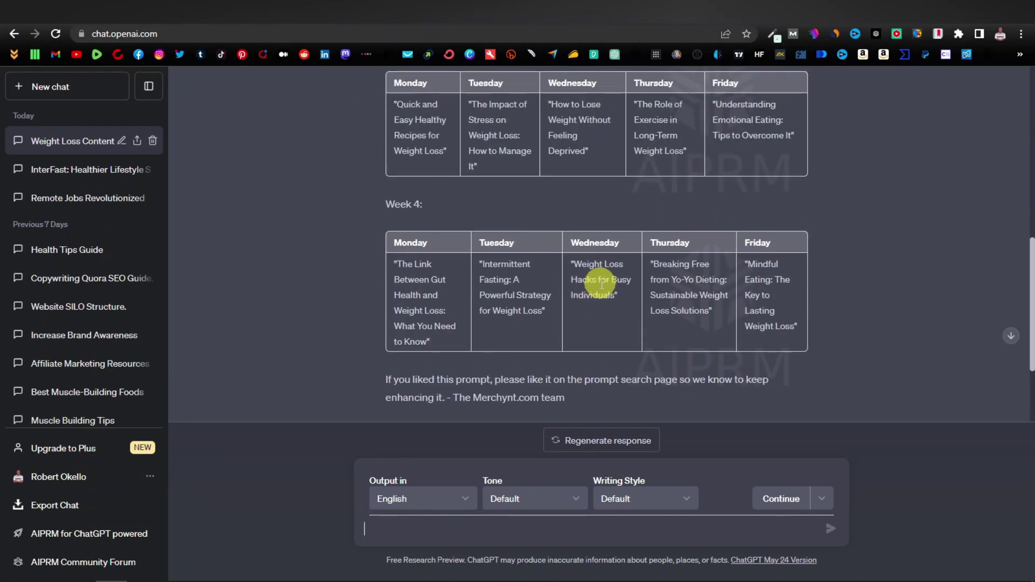
Step: Go back over the weight loss calendar's weekly titles from Week 4 up to Week 1 and down again
scroll(597, 278, "up", 1)
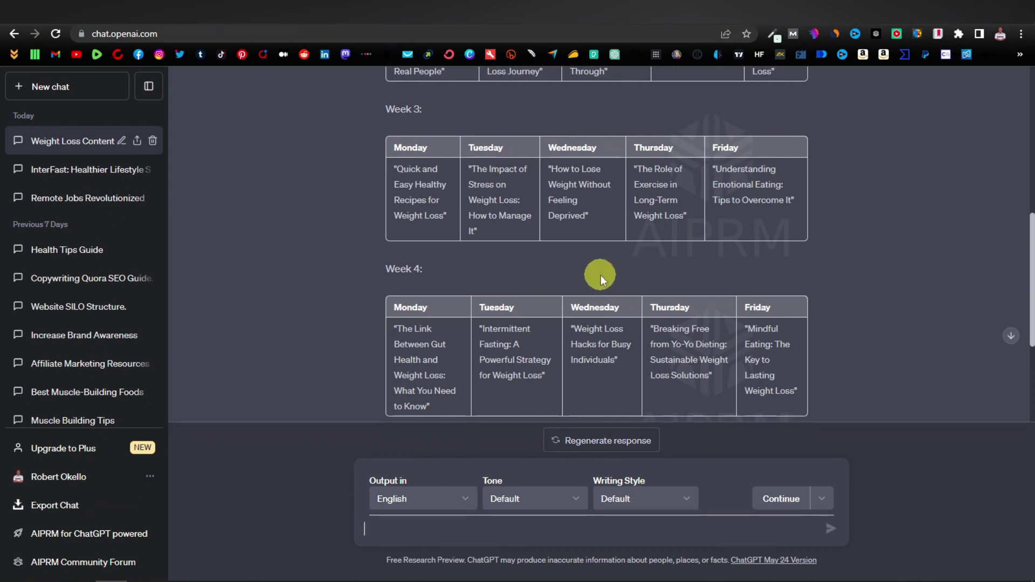
scroll(600, 275, "up", 1)
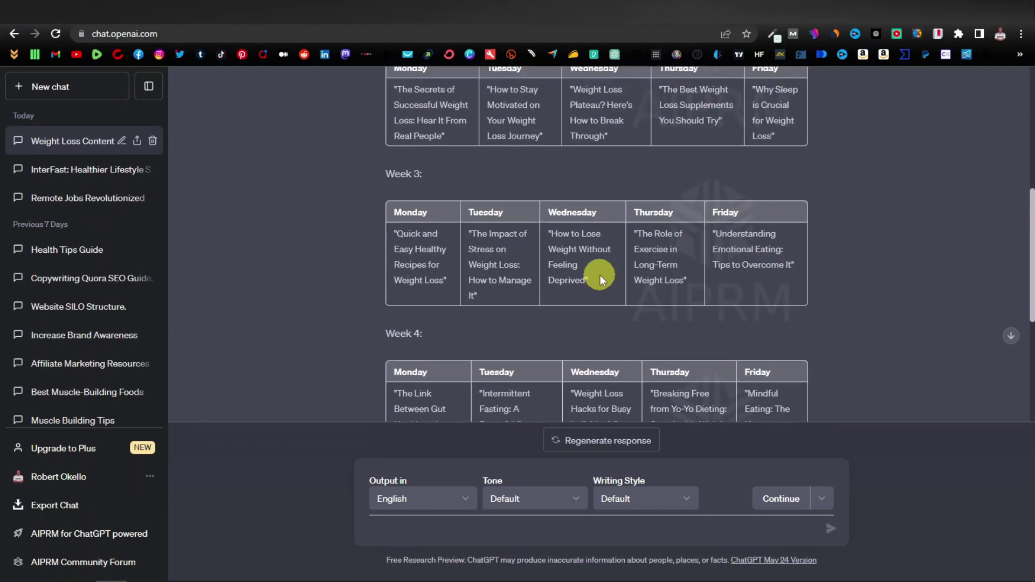
scroll(600, 275, "up", 1)
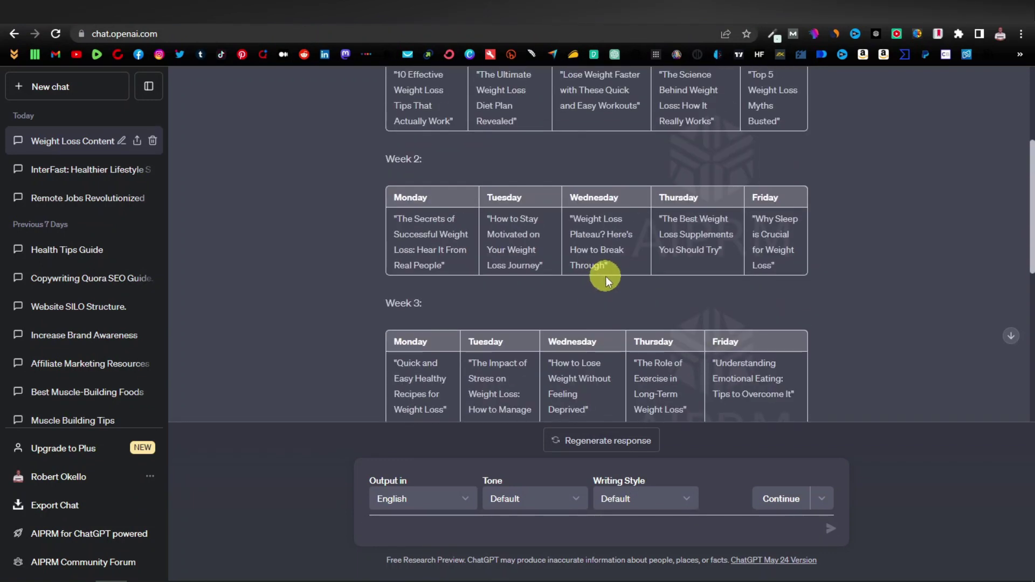
scroll(606, 276, "up", 2)
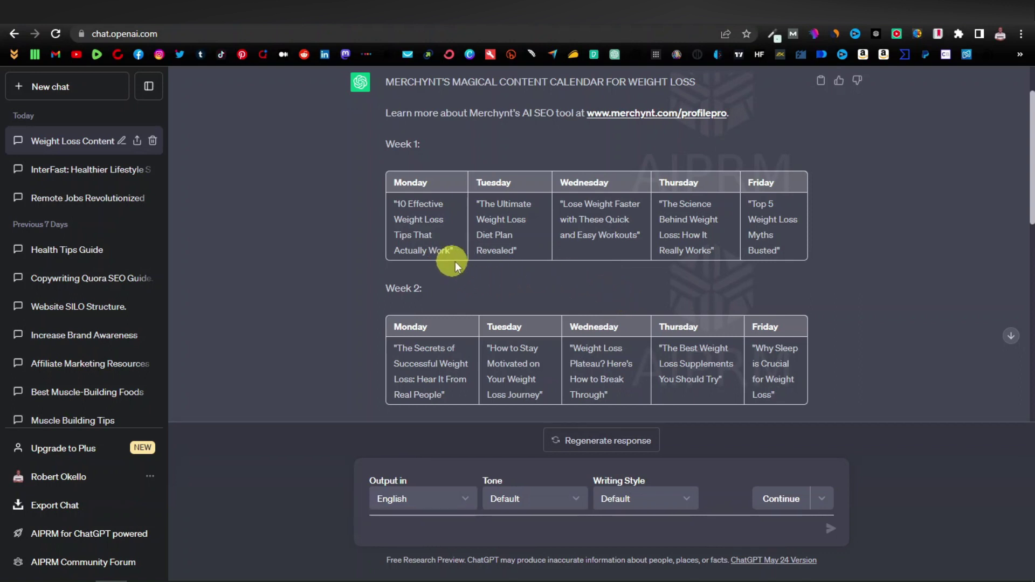
scroll(575, 286, "down", 4)
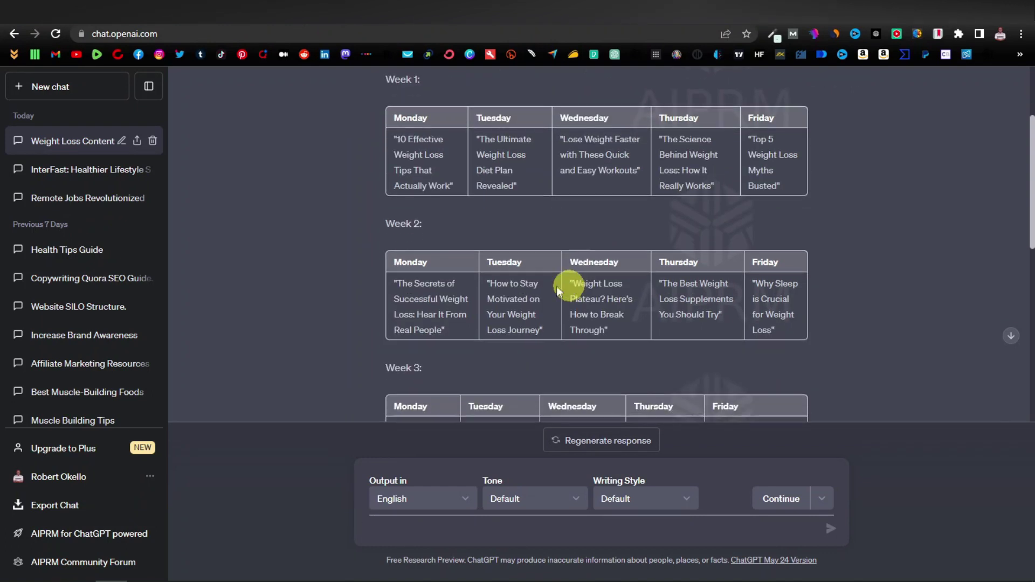
scroll(488, 279, "down", 3)
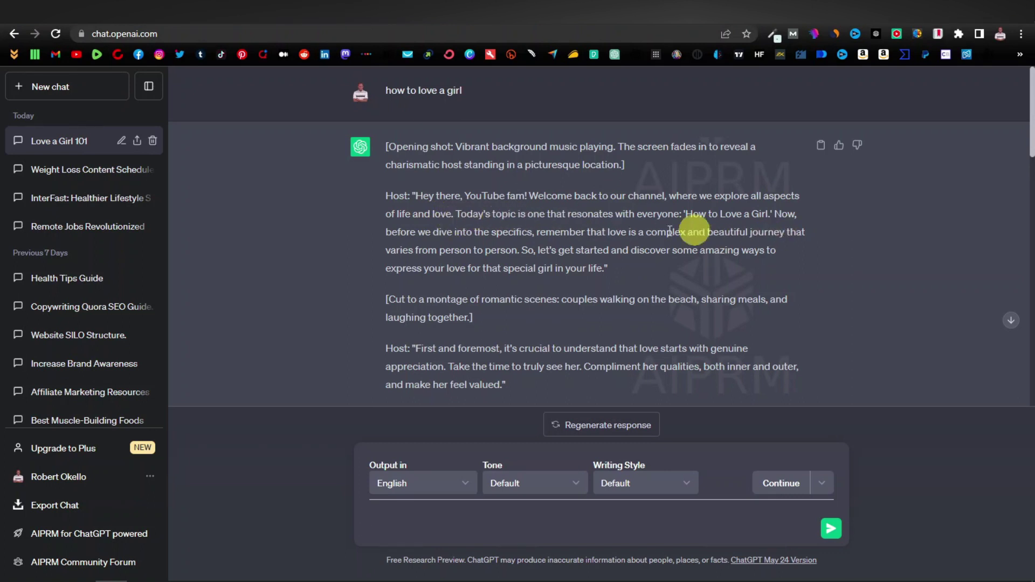
Step: Review the generated YouTube script for "how to love a girl" from the opening shot to the end card
scroll(506, 243, "down", 1)
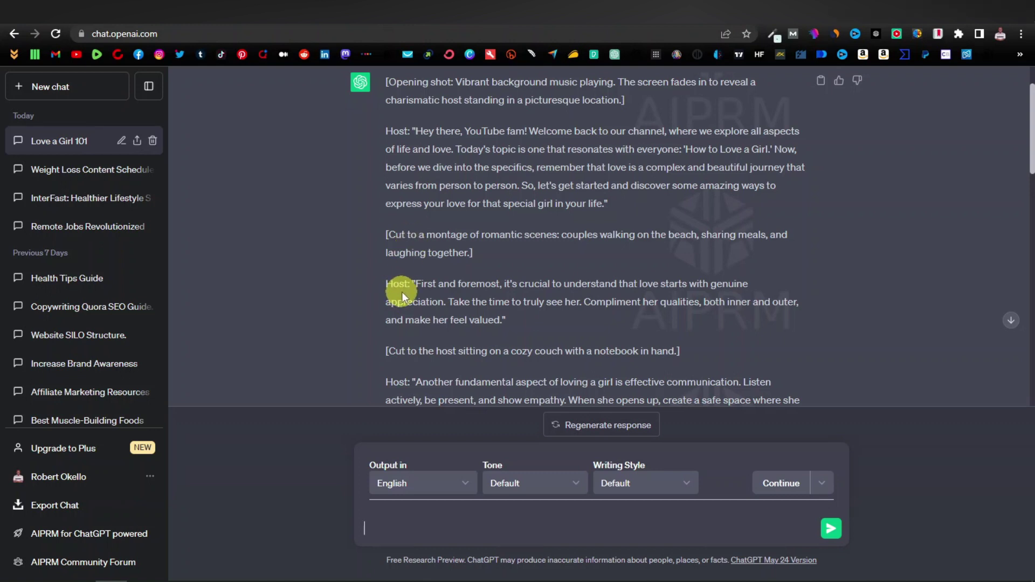
scroll(437, 315, "down", 10)
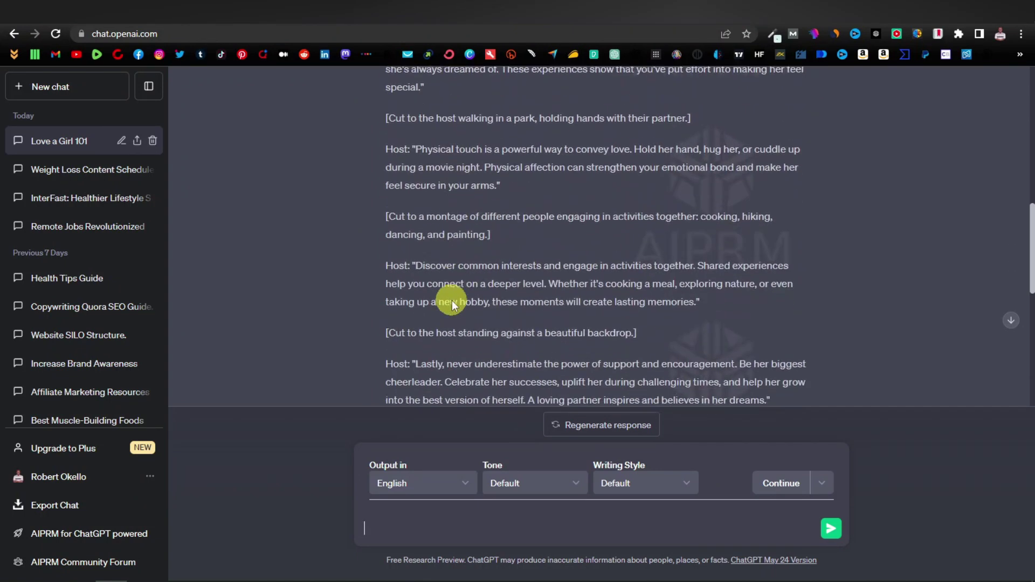
scroll(451, 303, "down", 3)
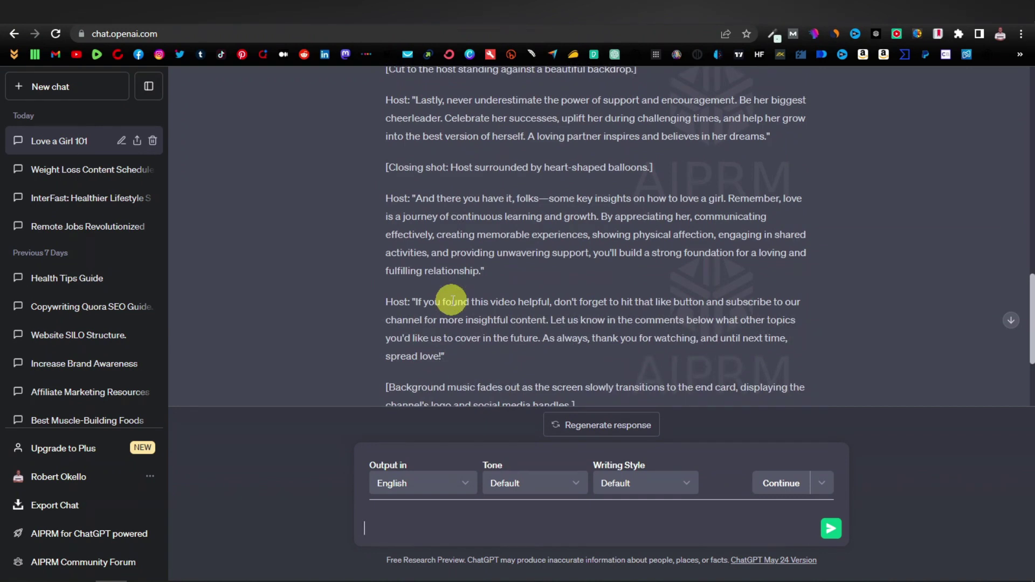
scroll(452, 300, "down", 1)
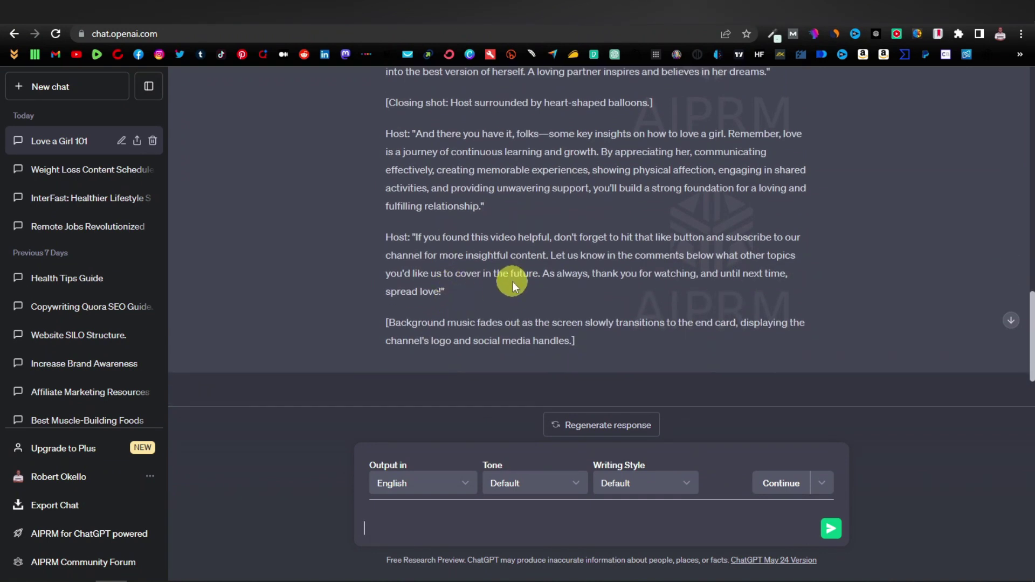
scroll(513, 281, "up", 1)
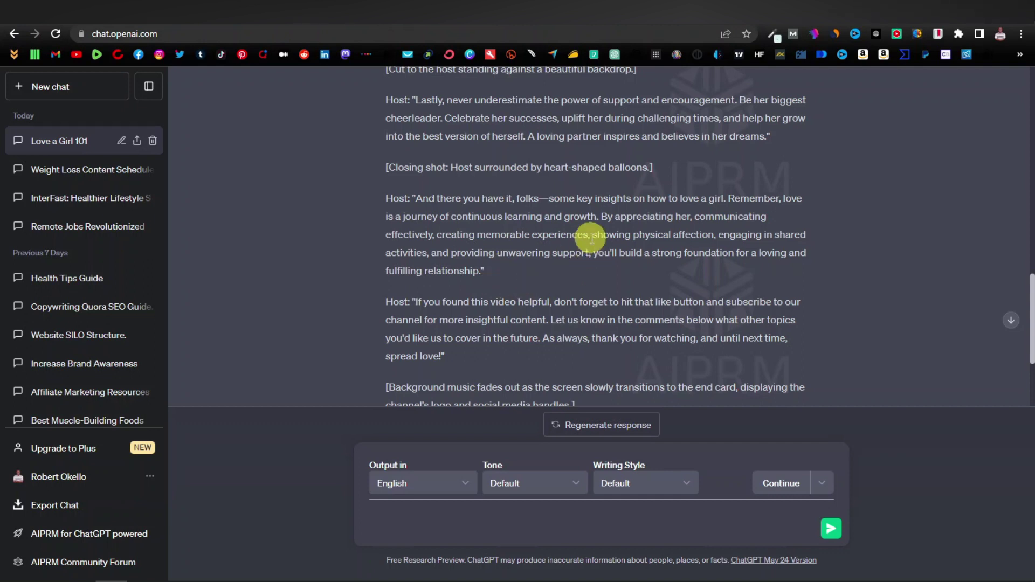
scroll(590, 243, "up", 1)
scroll(590, 246, "down", 1)
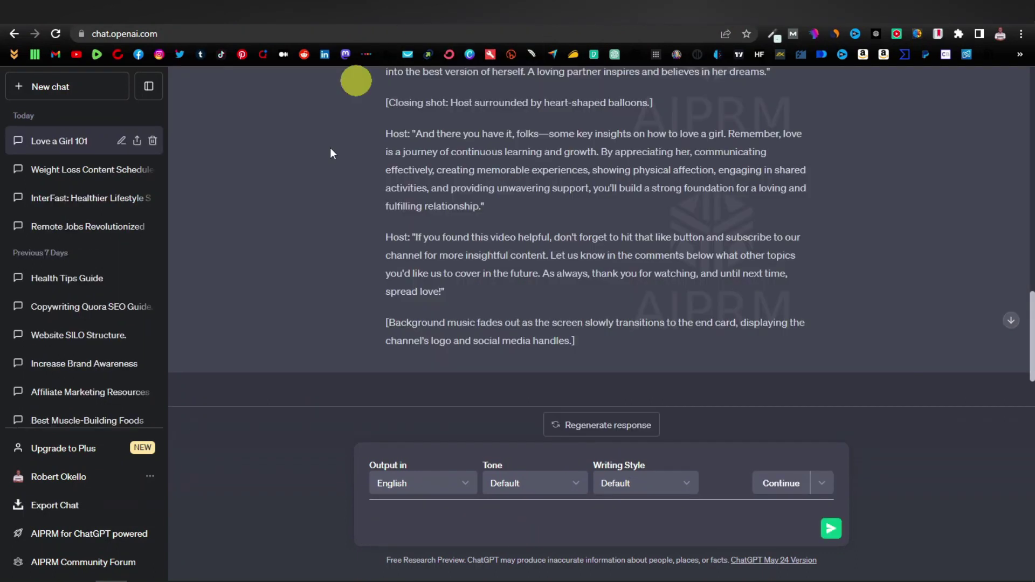
Step: Copy the host's opening paragraph, starting with "Hey there, YouTube fam!", from the beginning of the script
scroll(324, 231, "up", 15)
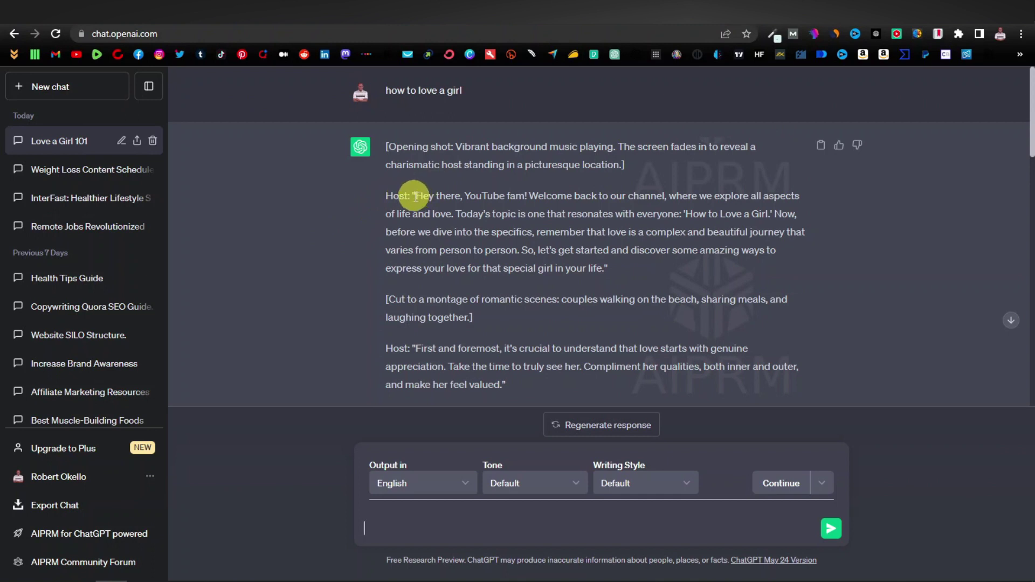
left_click_drag(414, 196, 590, 270)
right_click(609, 259)
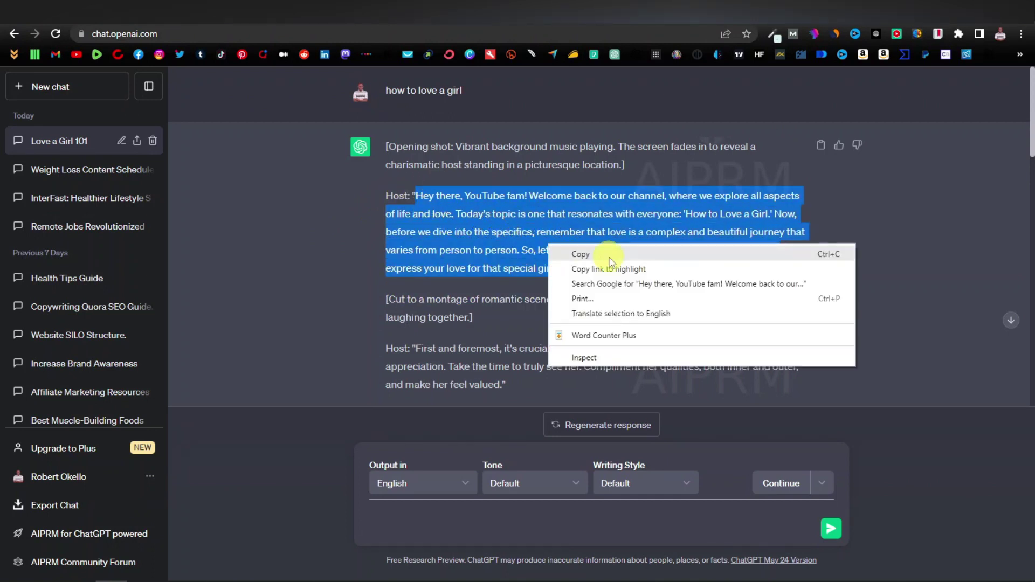
left_click(598, 257)
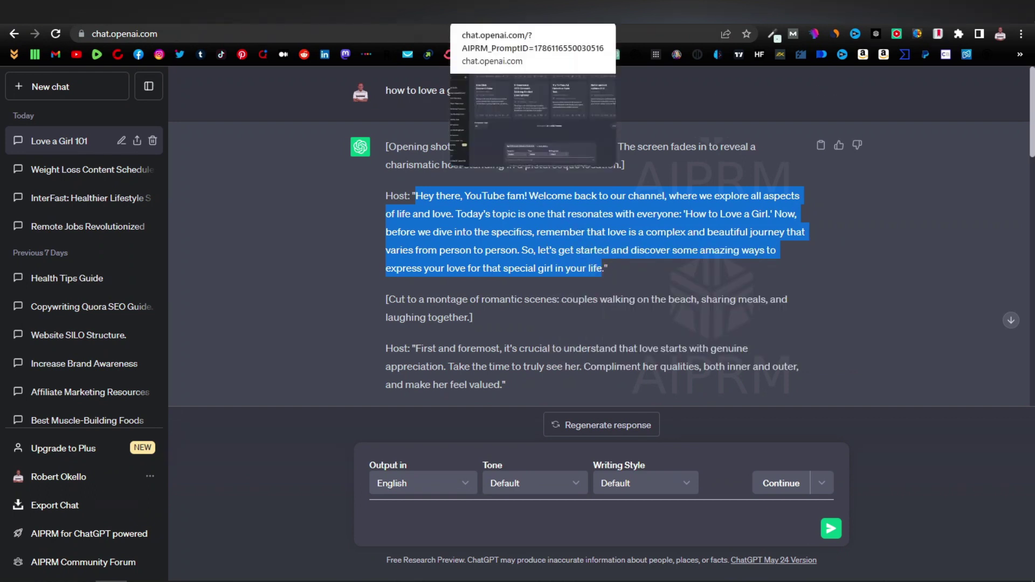
Step: Submit the copied paragraph to the "Try To Pass A.I. Detection Tools Test" prompt open in the other ChatGPT tab
left_click(469, 54)
left_click(418, 531)
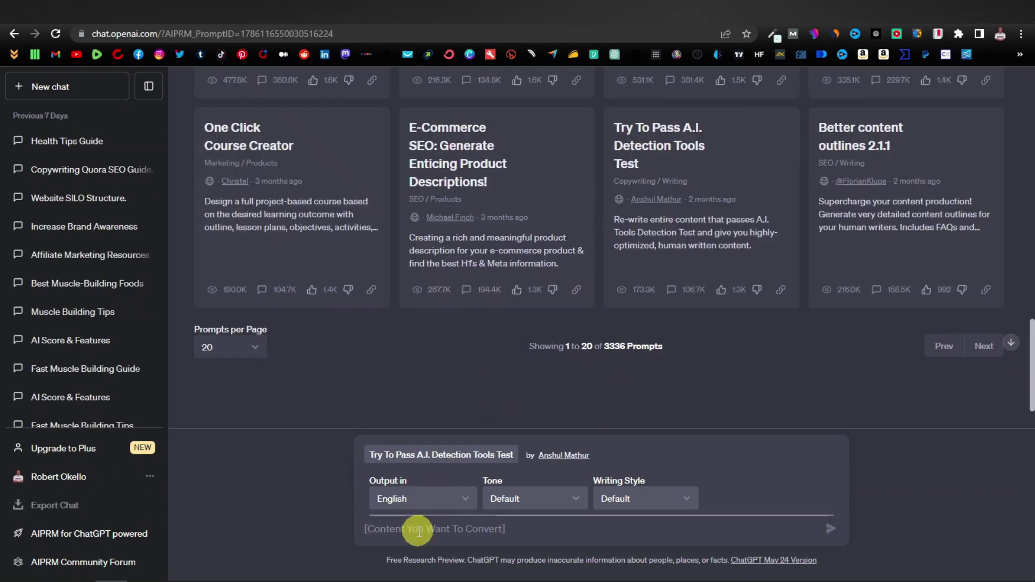
right_click(418, 531)
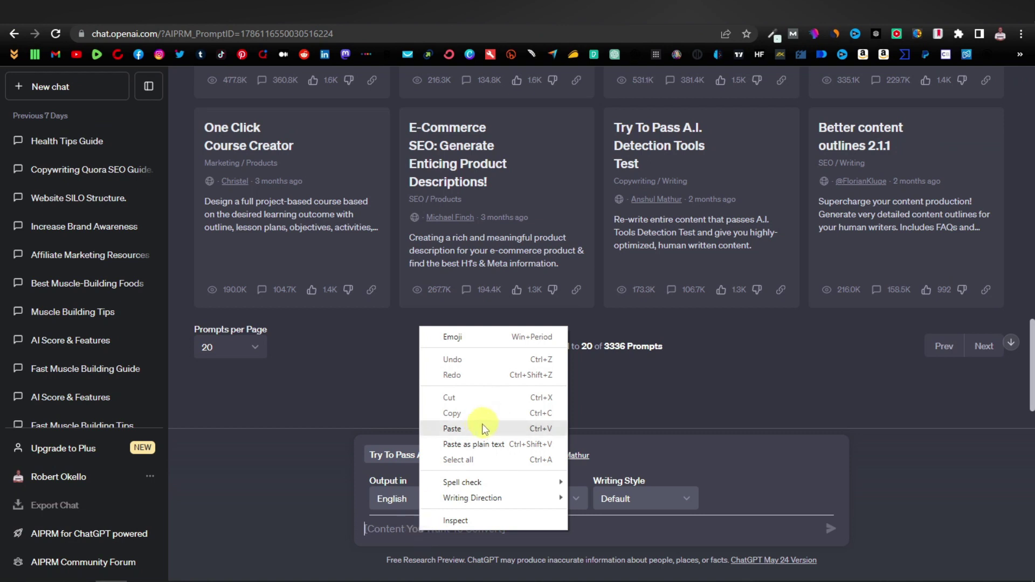
left_click(451, 429)
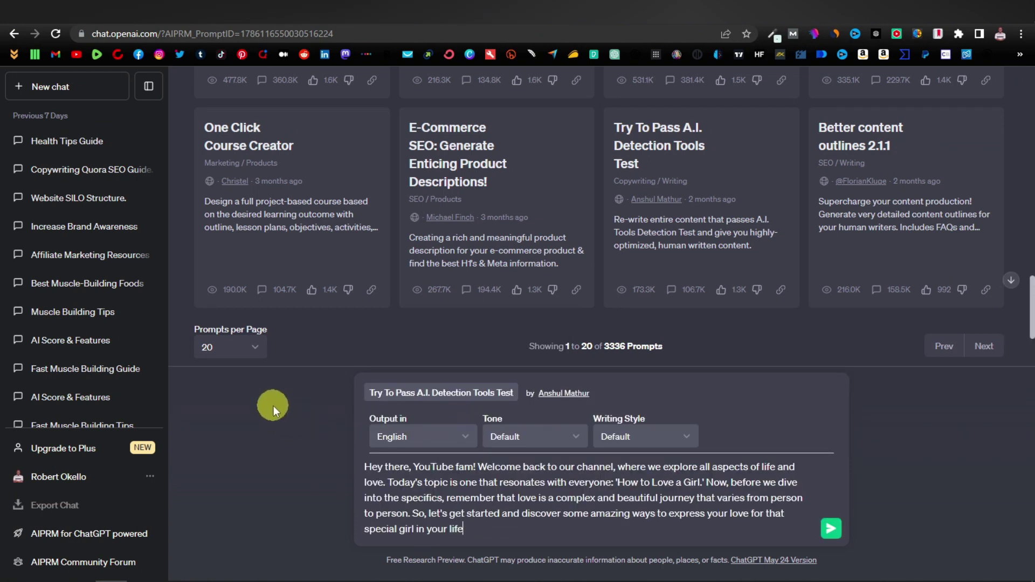
key("Return")
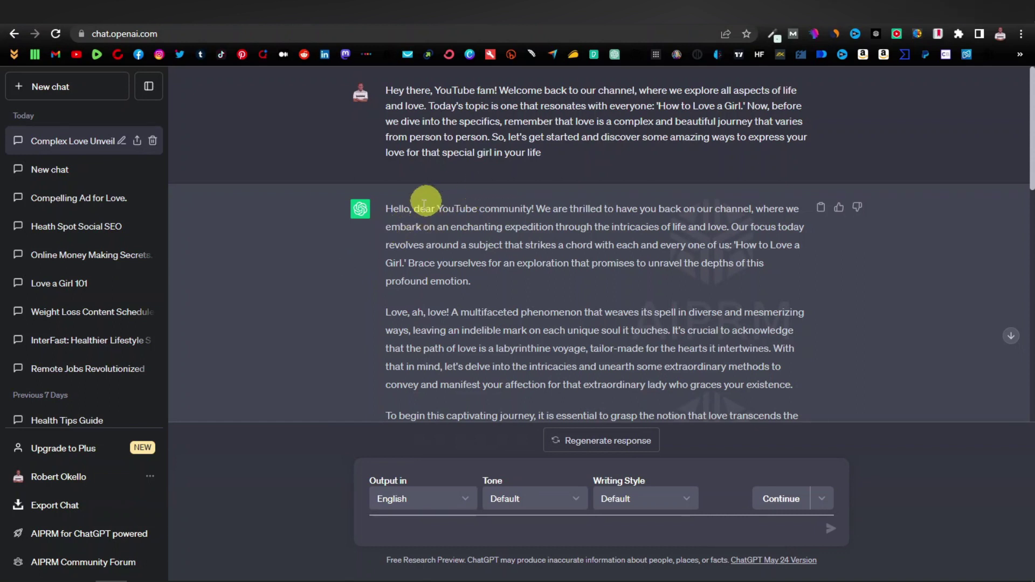
Step: Read the rewritten love script from its greeting to the closing thank-you paragraph
scroll(402, 212, "down", 2)
scroll(401, 212, "down", 1)
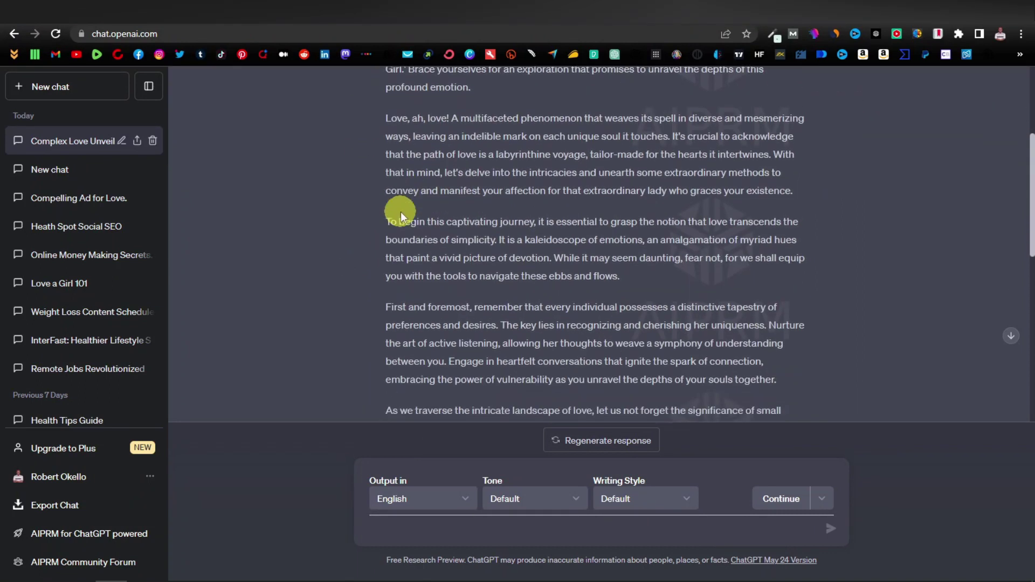
scroll(401, 212, "down", 4)
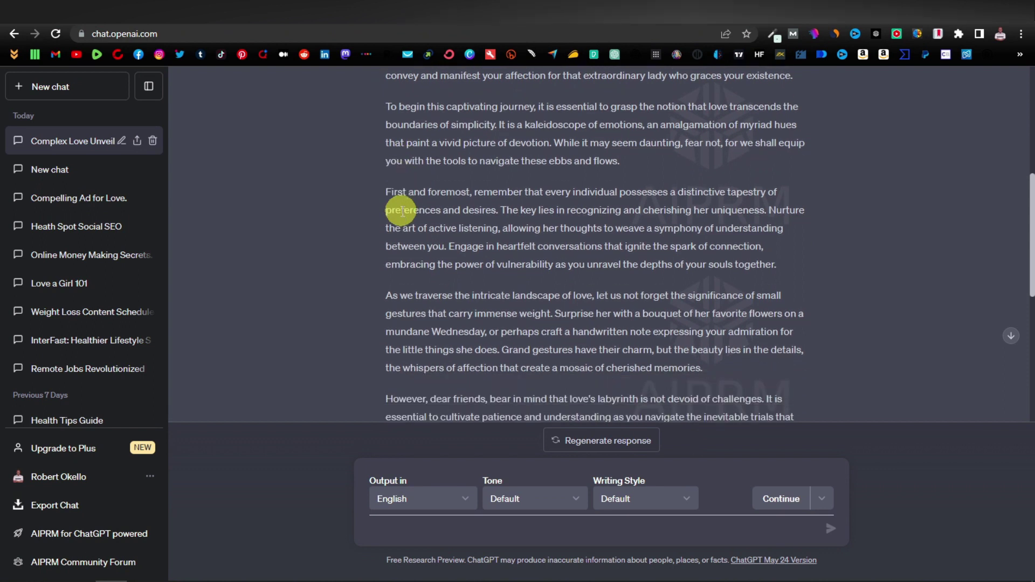
scroll(401, 212, "down", 2)
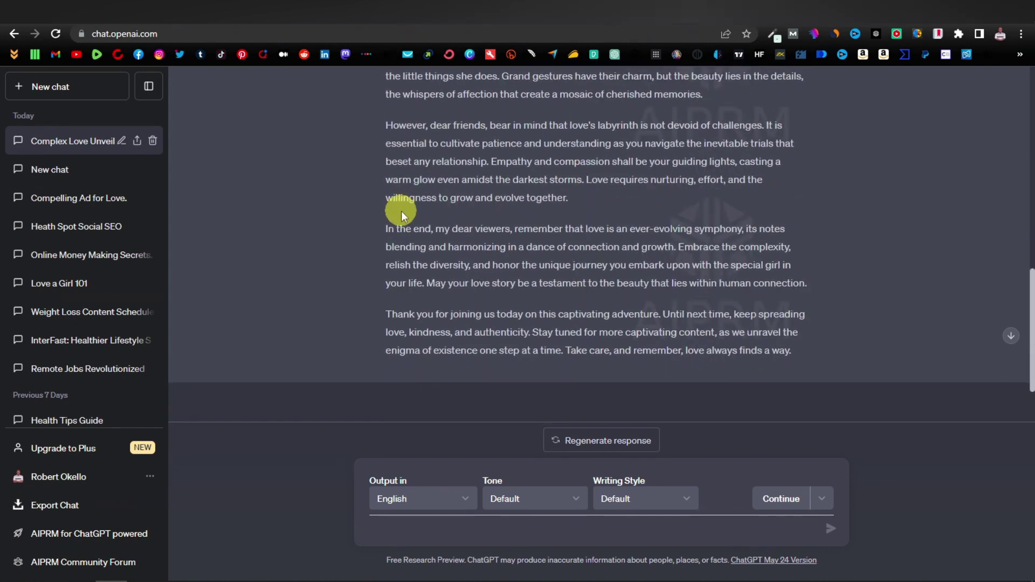
scroll(401, 212, "down", 1)
Step: Copy the entire rewritten script, from "Hello, dear YouTube community!" through the closing paragraph
scroll(401, 211, "up", 15)
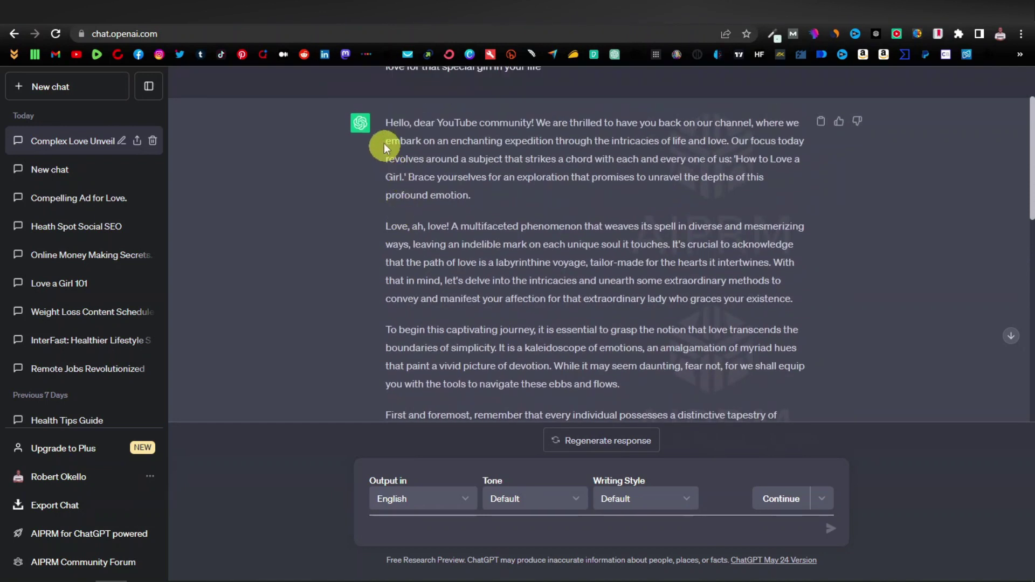
left_click_drag(388, 123, 798, 267)
right_click(603, 243)
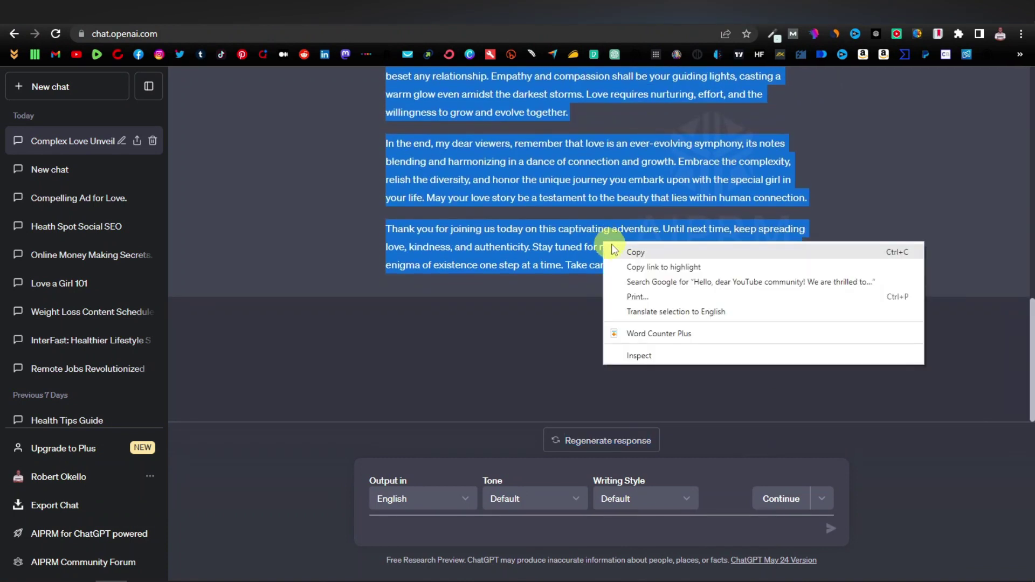
left_click(633, 258)
Step: Switch to Content at Scale's AI Detector and check the copied rewritten script for AI content
left_click(825, 13)
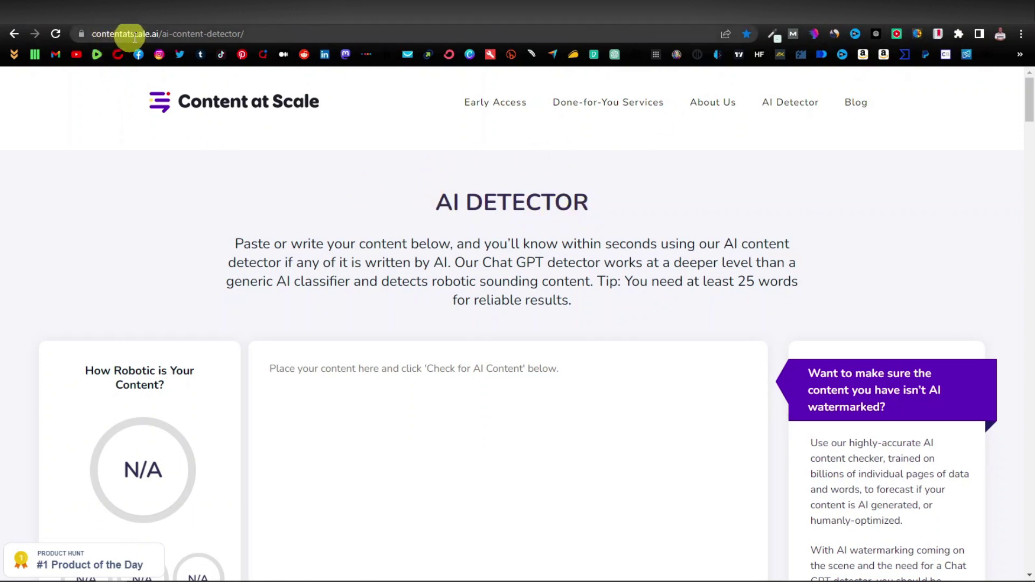
scroll(382, 370, "down", 3)
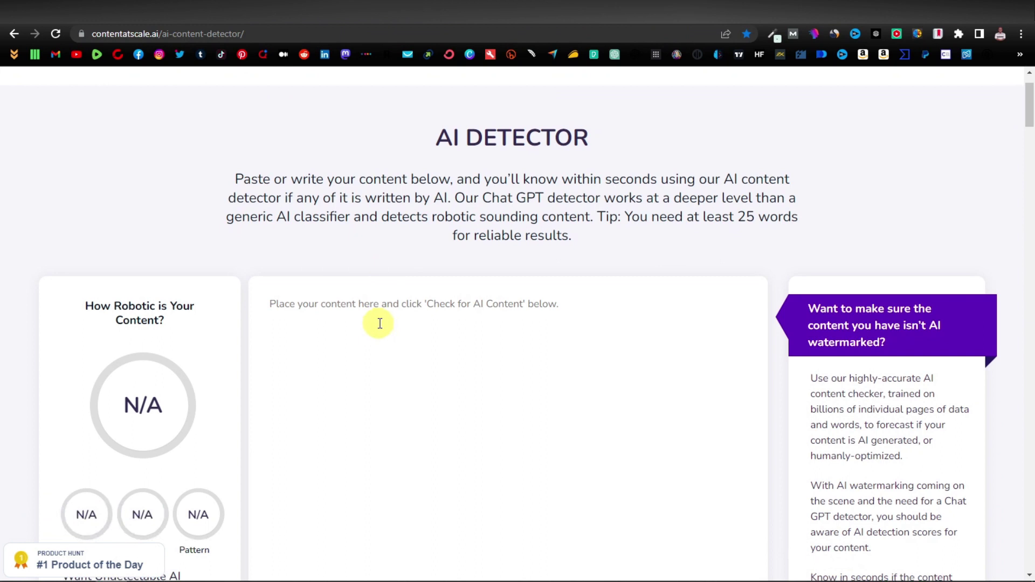
right_click(365, 244)
left_click(424, 361)
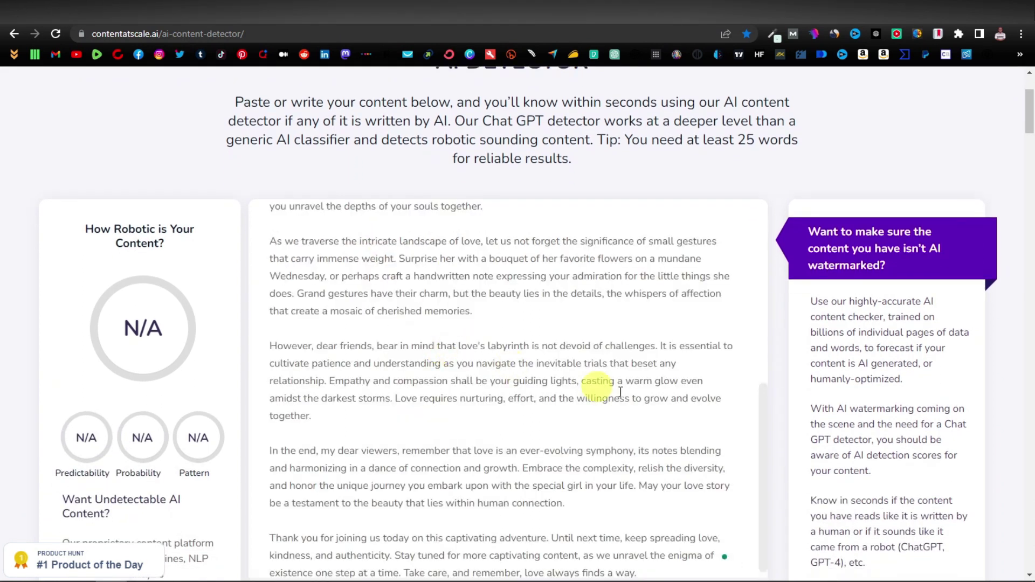
scroll(740, 393, "down", 5)
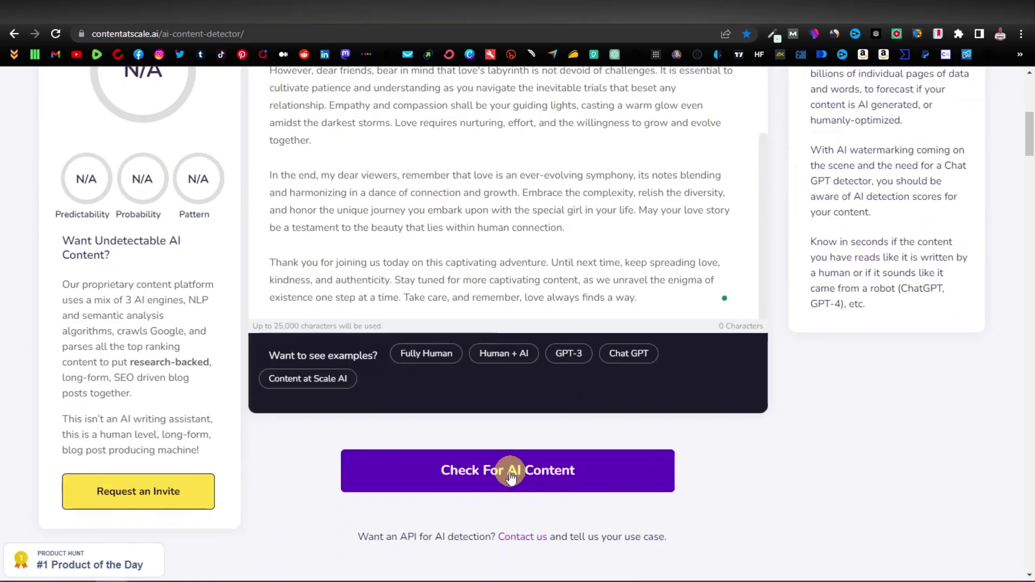
left_click(501, 471)
scroll(746, 527, "up", 3)
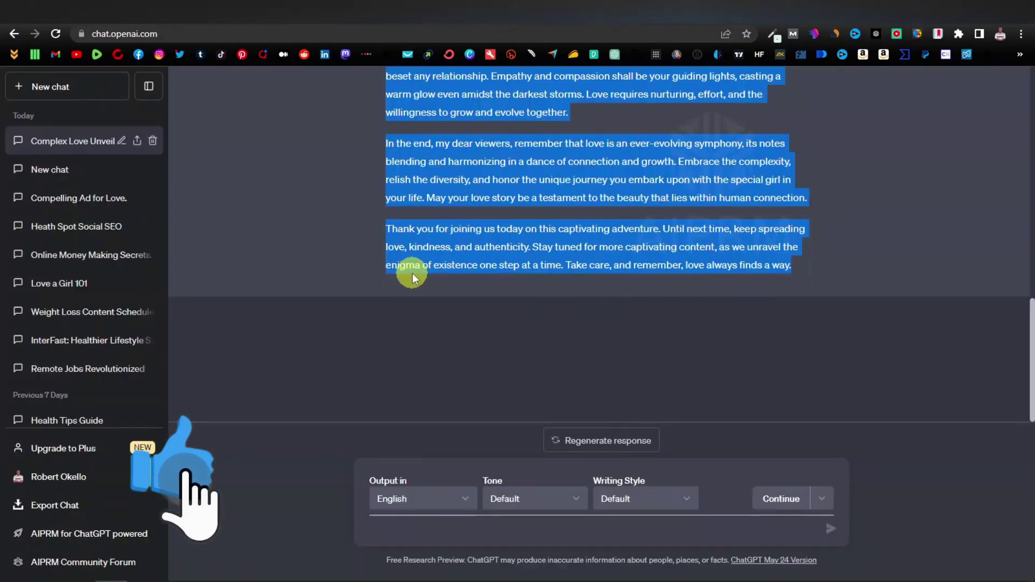
Step: Return to the ChatGPT rewrite and review the love script from its opening paragraph through the closing advice
scroll(412, 278, "up", 15)
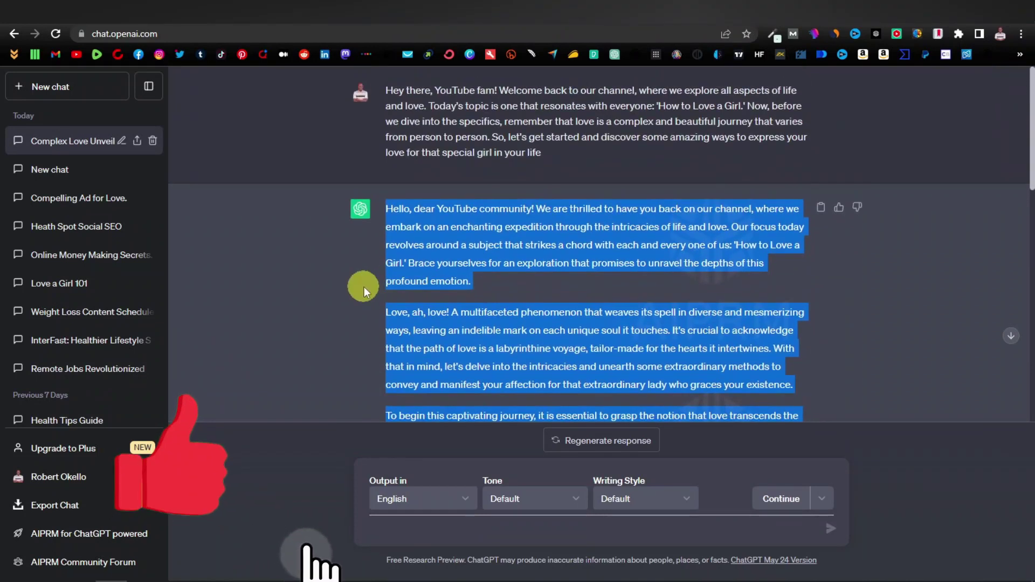
left_click(364, 288)
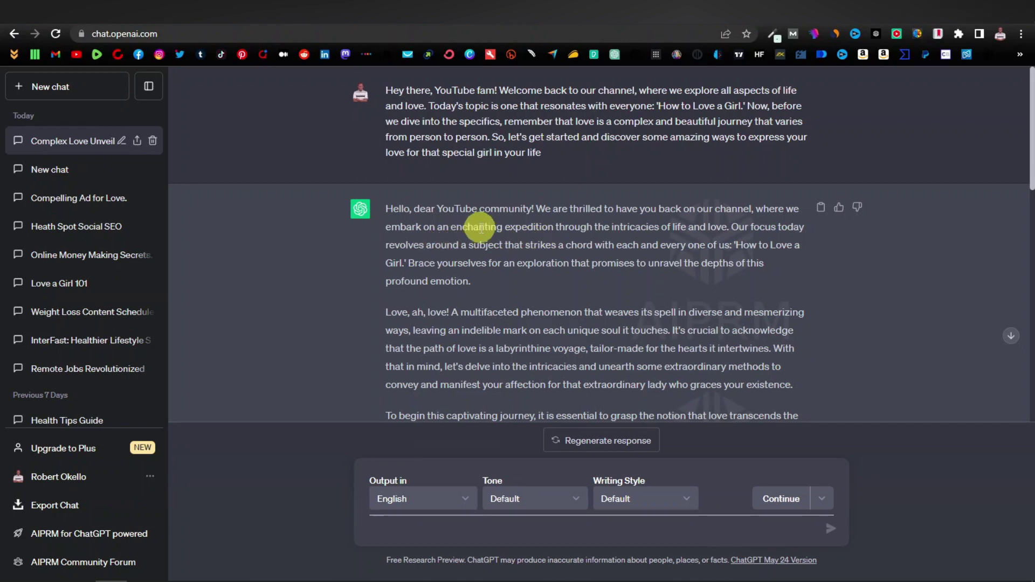
scroll(480, 291, "down", 15)
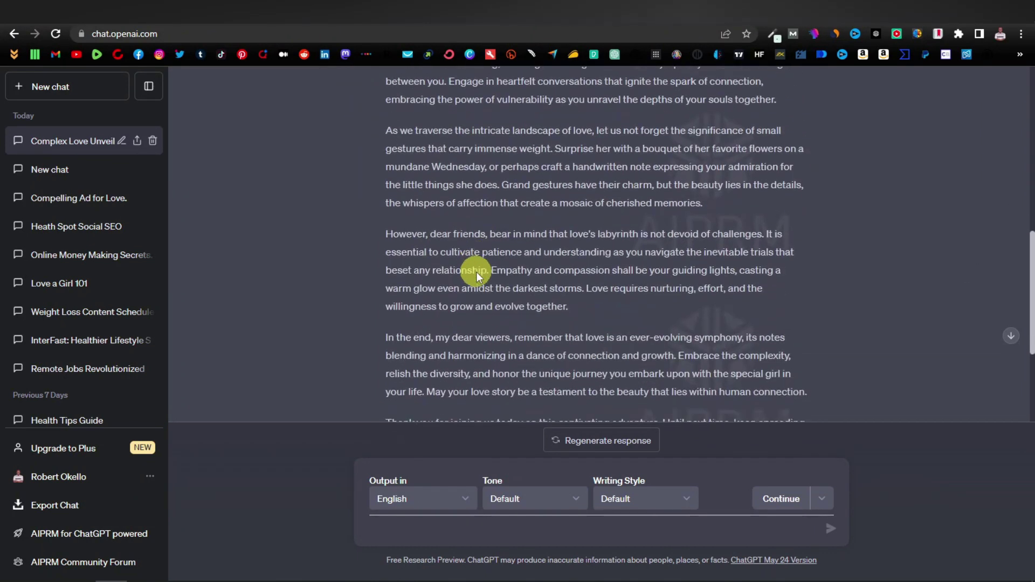
scroll(501, 266, "up", 15)
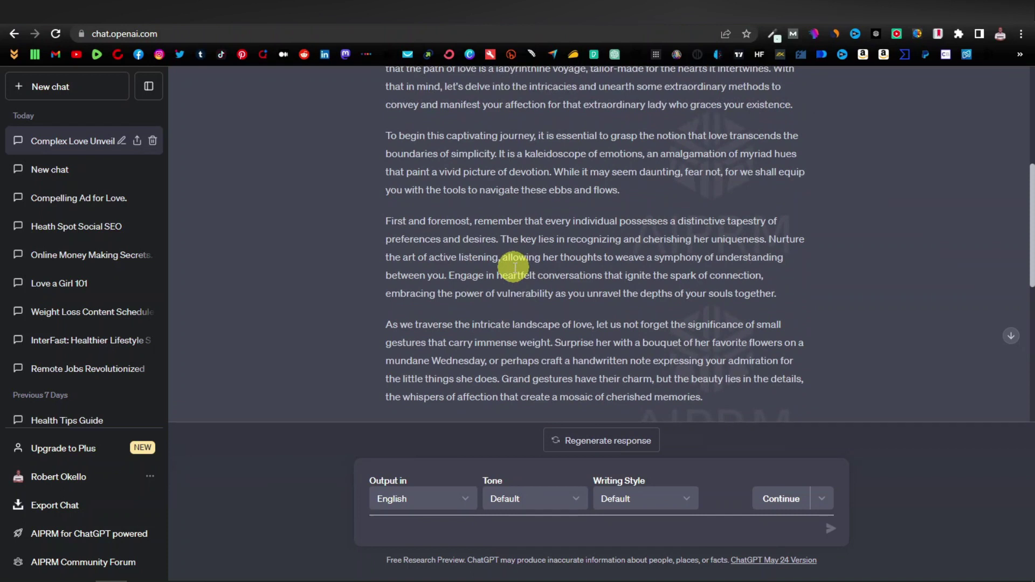
scroll(515, 267, "up", 2)
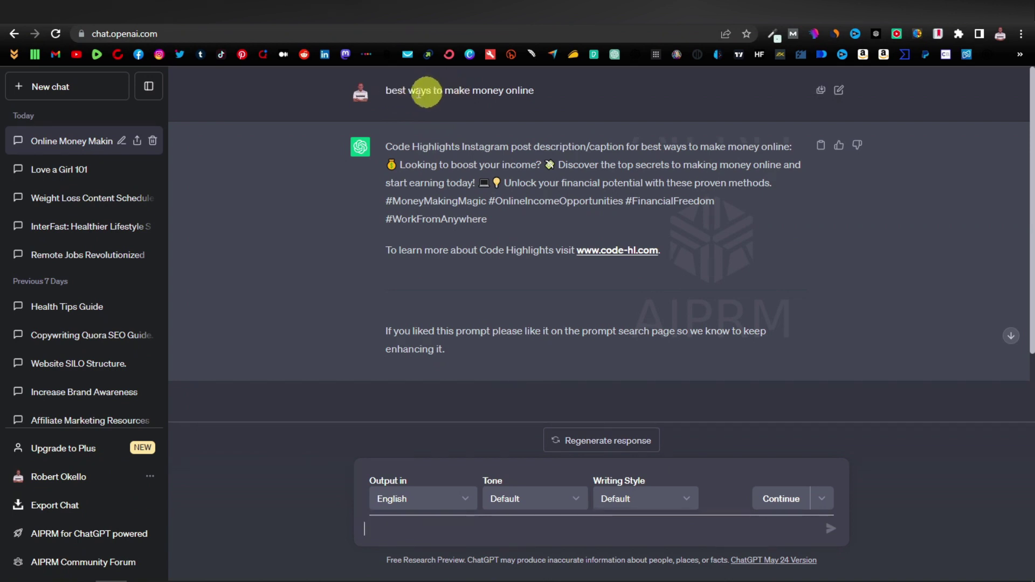
Step: Examine the "best ways to make money online" request together with its generated Instagram caption and hashtags
left_click_drag(392, 90, 523, 95)
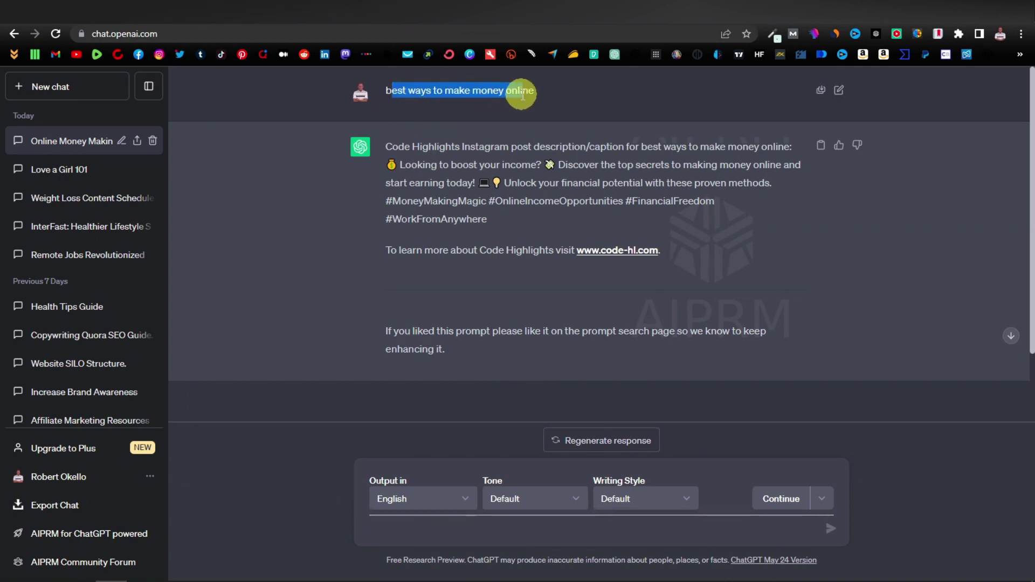
left_click(551, 94)
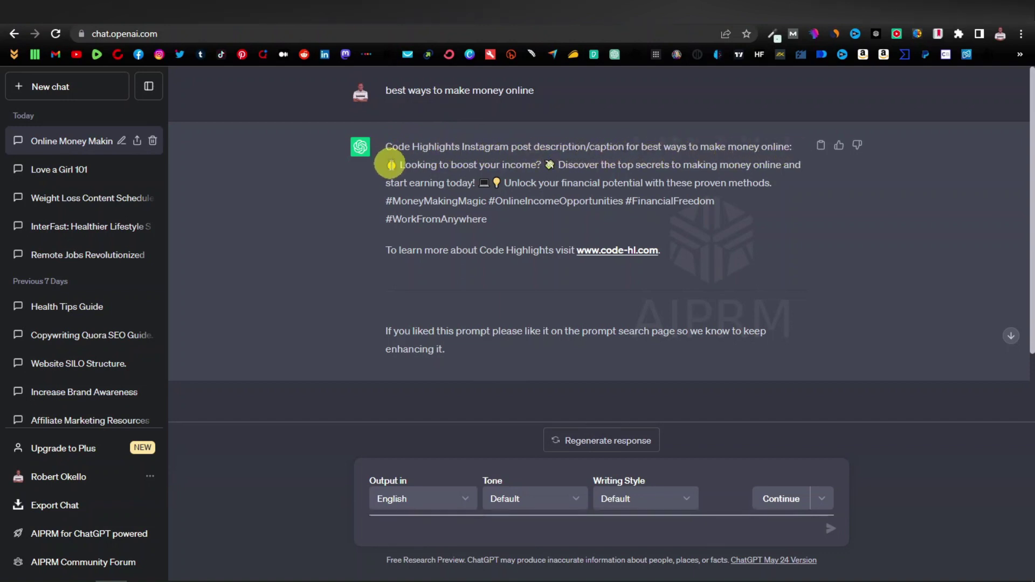
left_click_drag(385, 157, 778, 187)
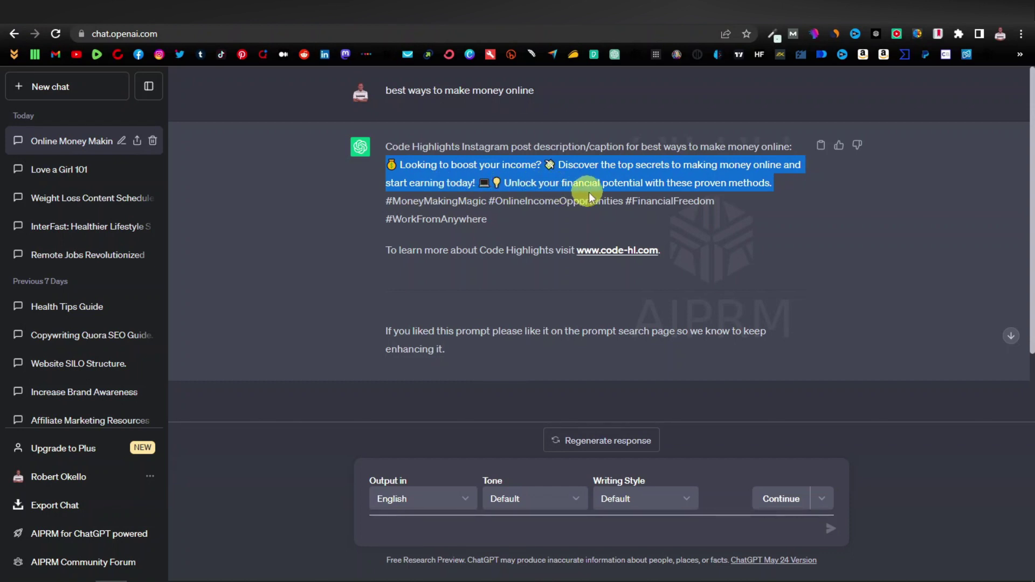
left_click(779, 187)
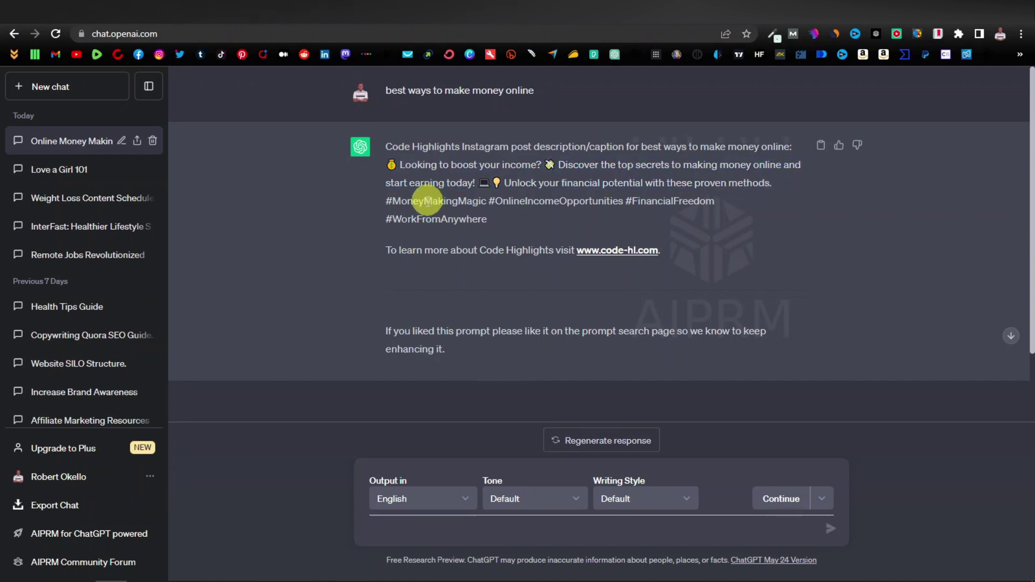
left_click_drag(383, 204, 502, 222)
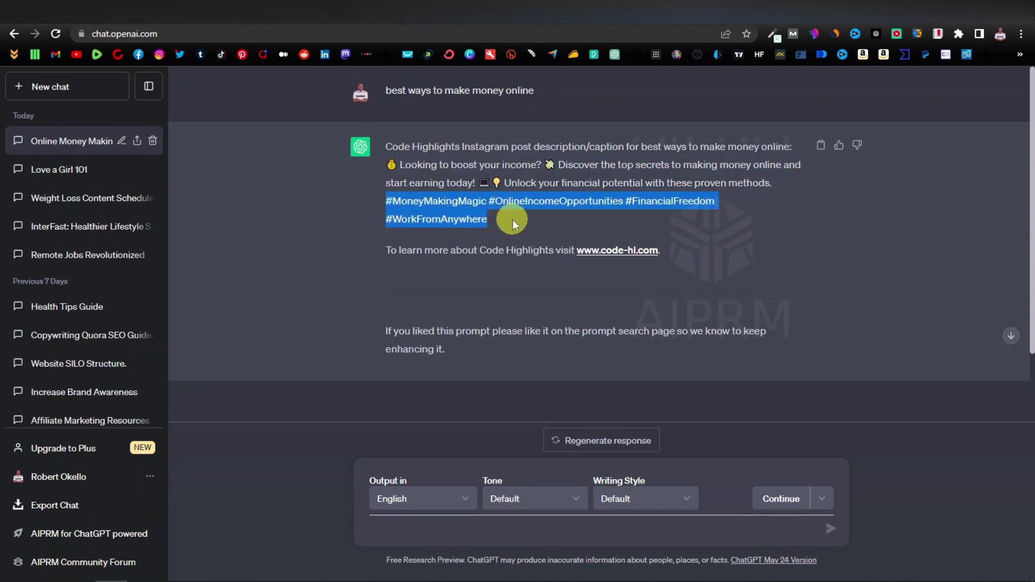
left_click(513, 219)
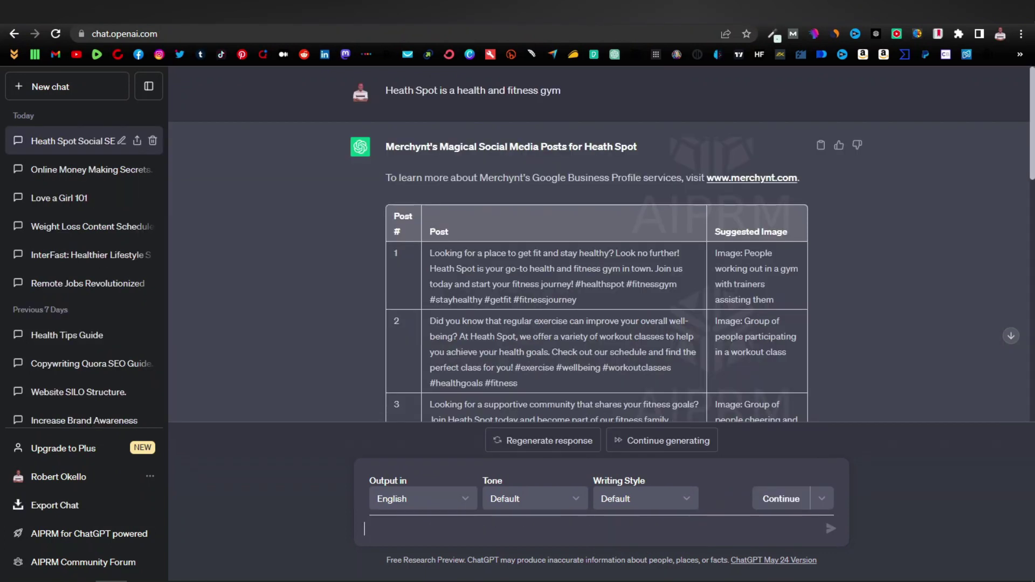
Step: Examine the Heath Spot gym description and read through the generated table of social media posts and suggested images
left_click_drag(387, 96, 513, 100)
left_click(579, 98)
scroll(574, 99, "down", 1)
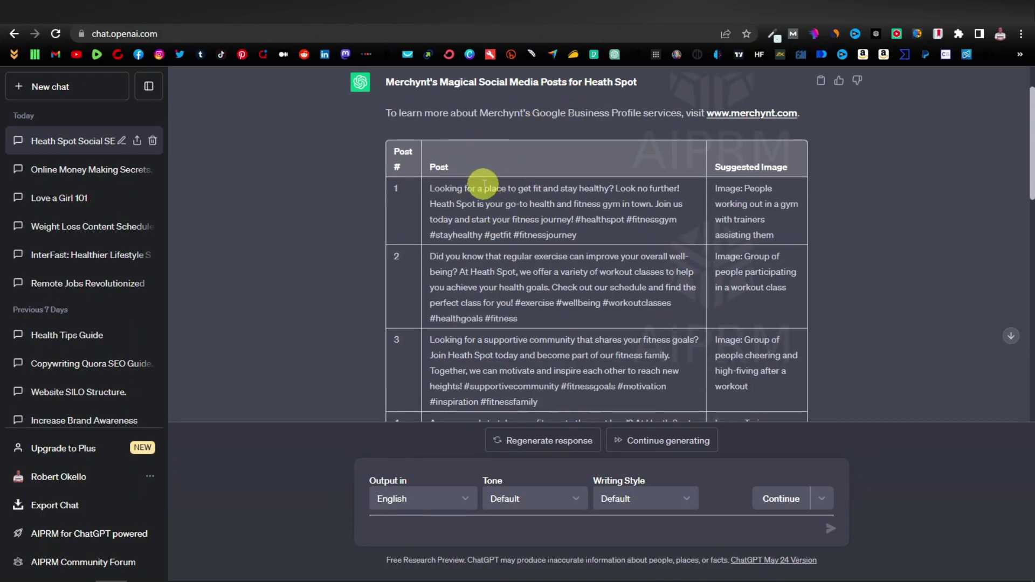
scroll(433, 226, "down", 12)
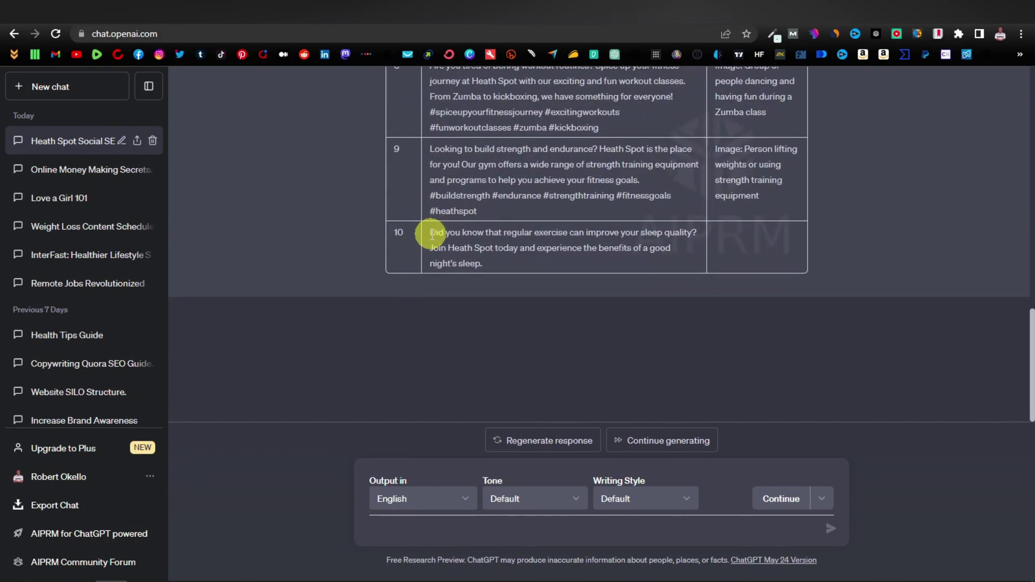
scroll(462, 242, "up", 12)
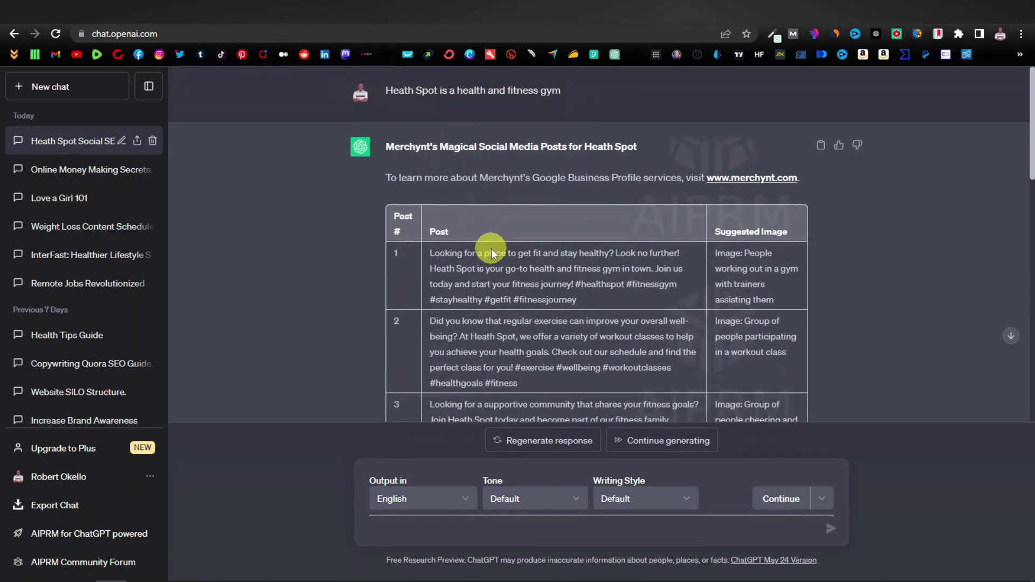
scroll(492, 252, "down", 1)
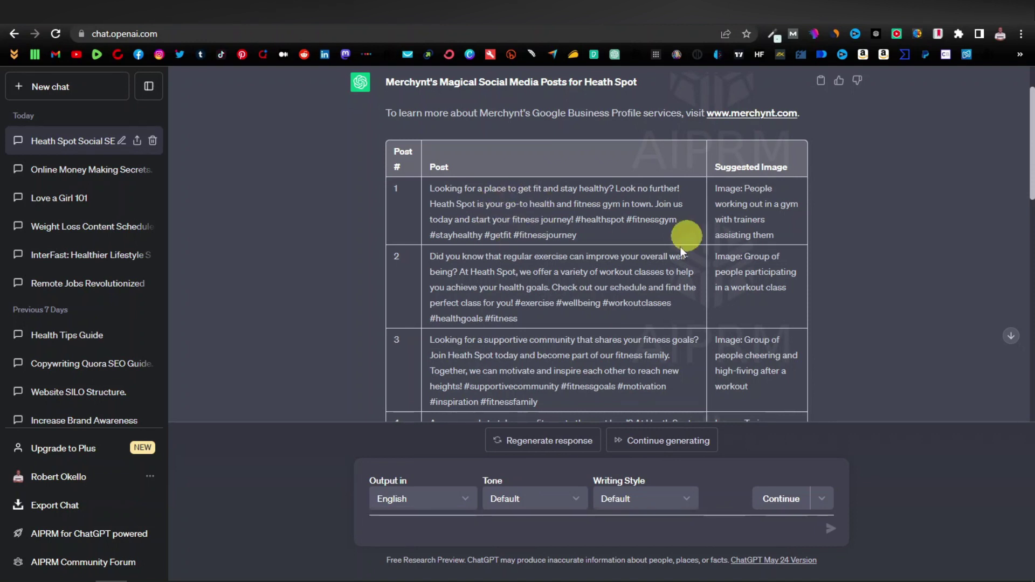
scroll(680, 247, "down", 8)
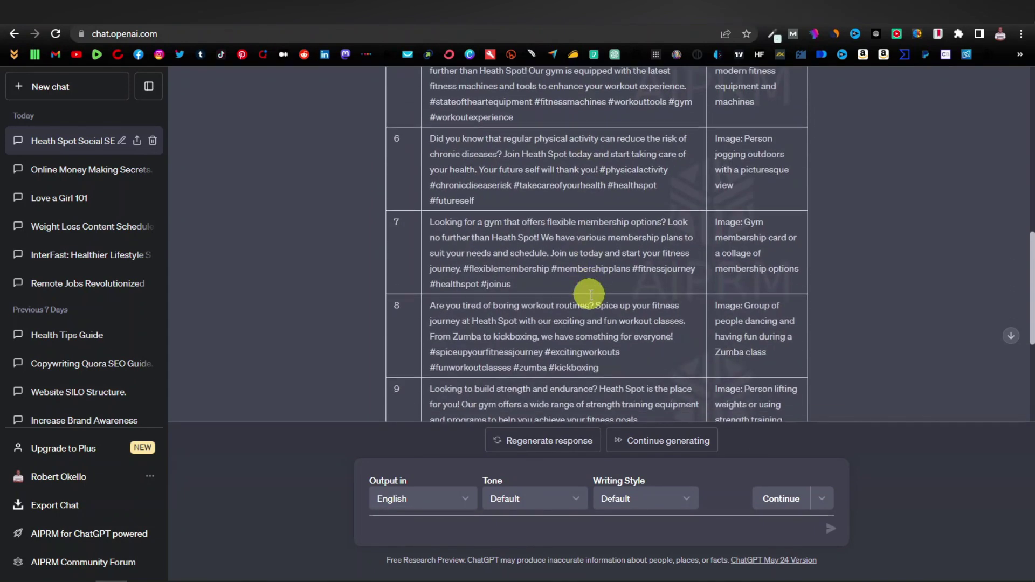
scroll(590, 294, "down", 4)
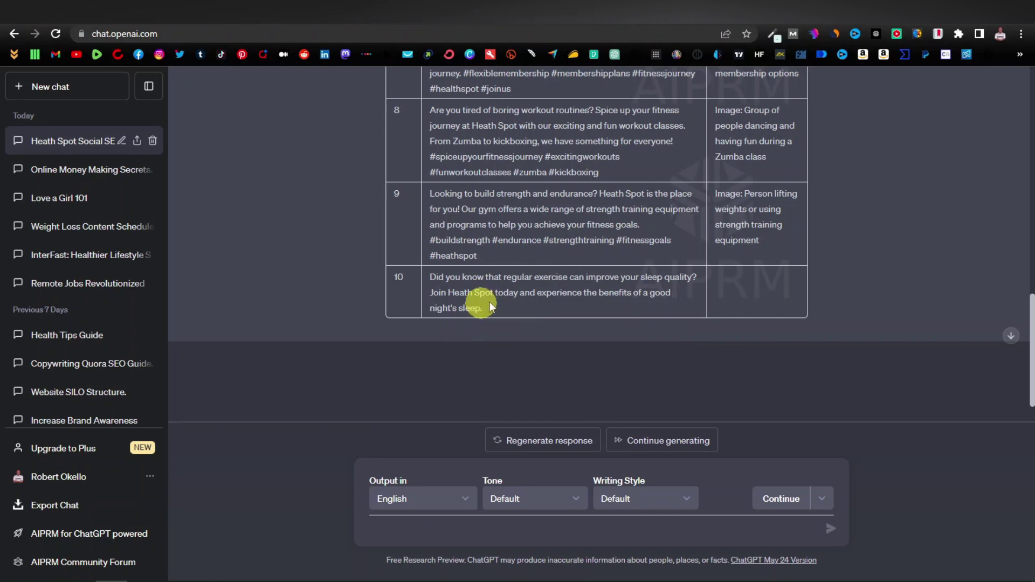
scroll(556, 270, "down", 1)
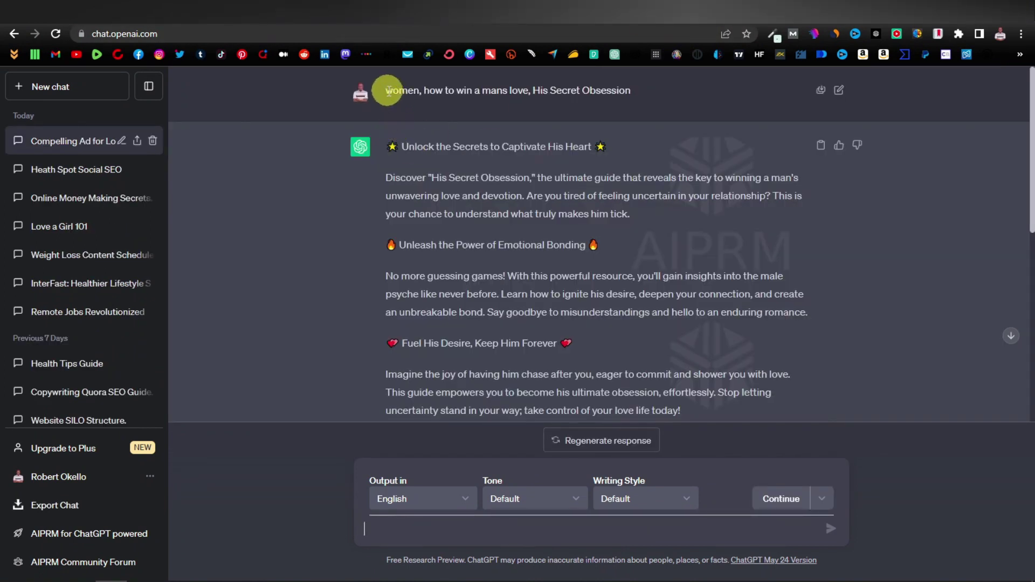
Step: Examine the ad request's three parts: the audience "women", the topic "how to win a mans love" and the product "His Secret Obsession"
left_click_drag(387, 91, 410, 91)
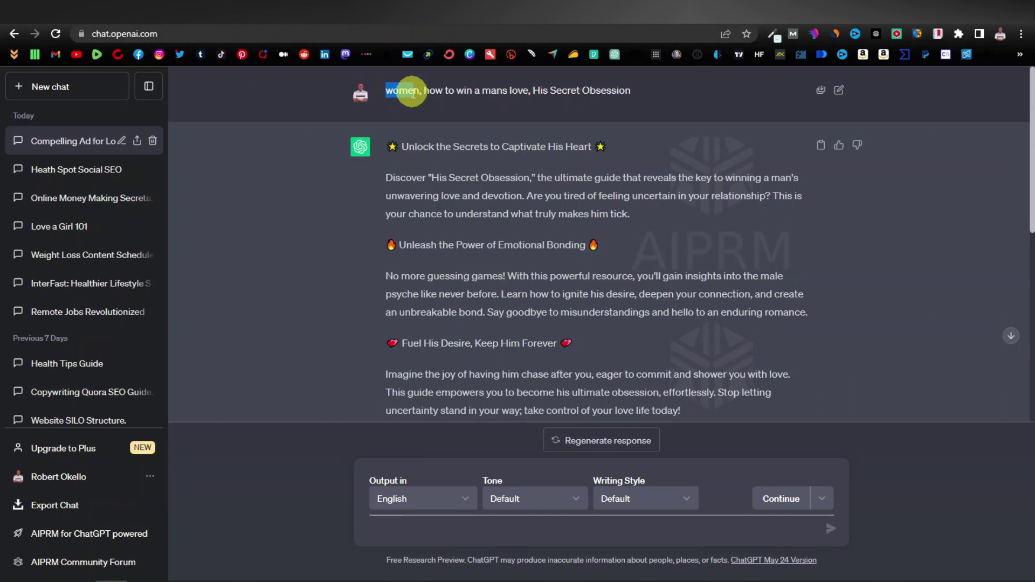
left_click(409, 91)
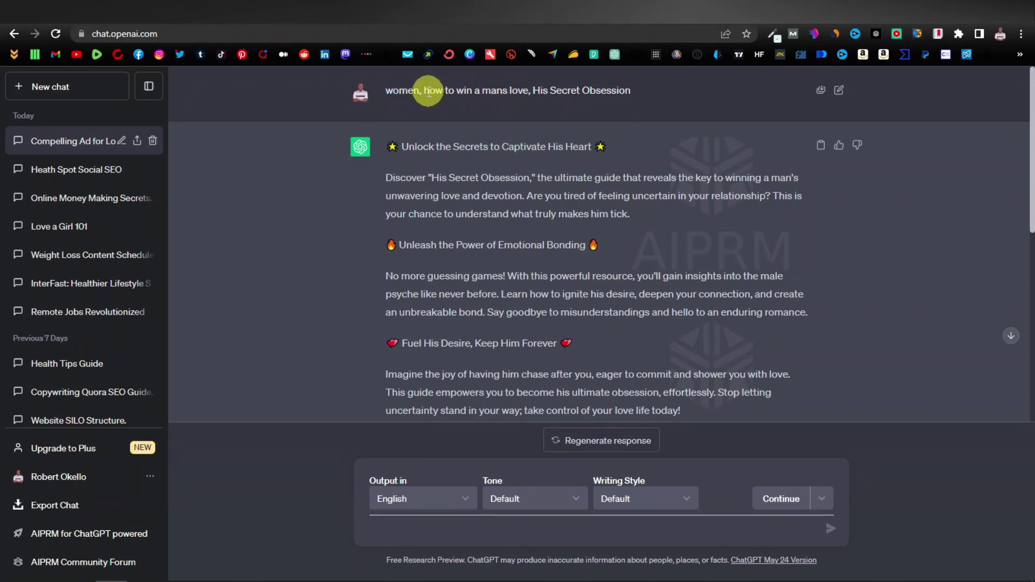
left_click_drag(424, 91, 527, 96)
left_click(522, 99)
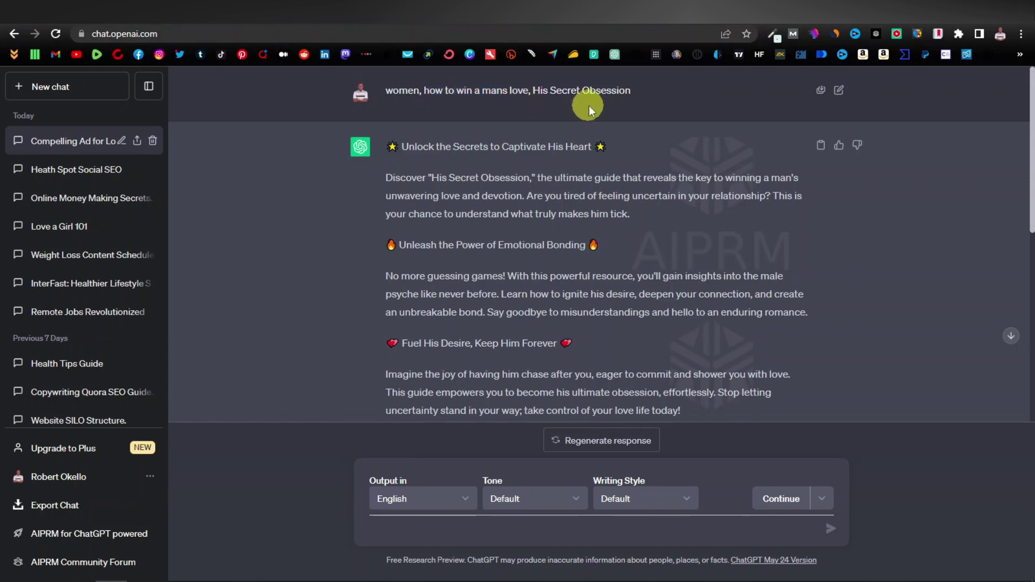
left_click_drag(532, 91, 623, 95)
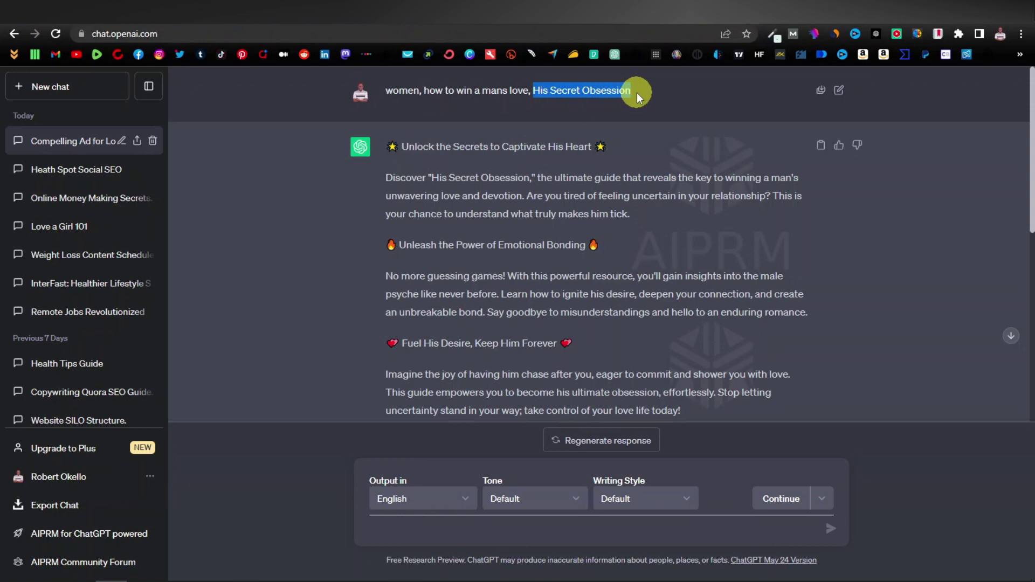
left_click(636, 92)
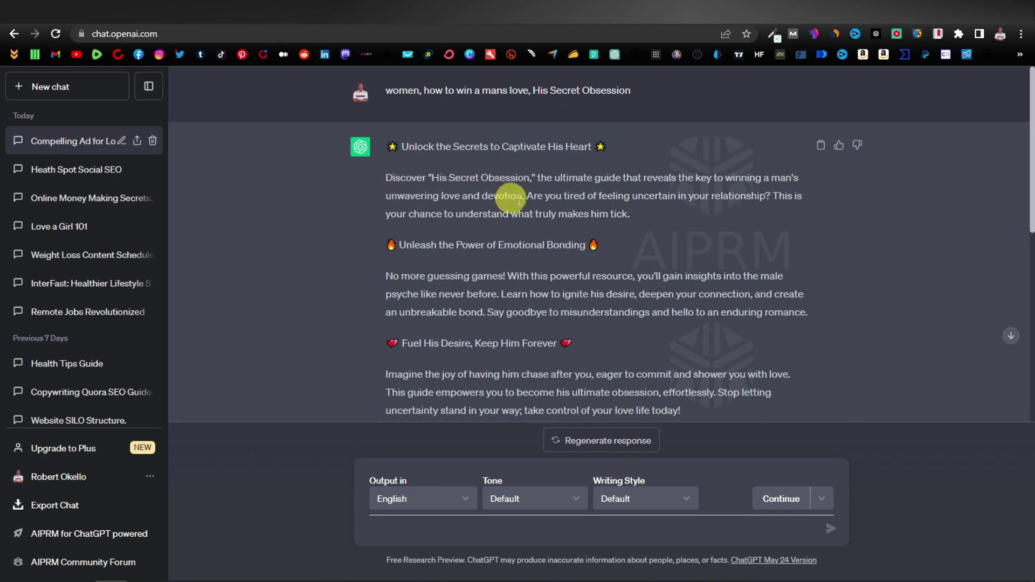
Step: Read the generated "His Secret Obsession" ad, including its call-to-action line, image suggestion and target audience
scroll(443, 231, "down", 1)
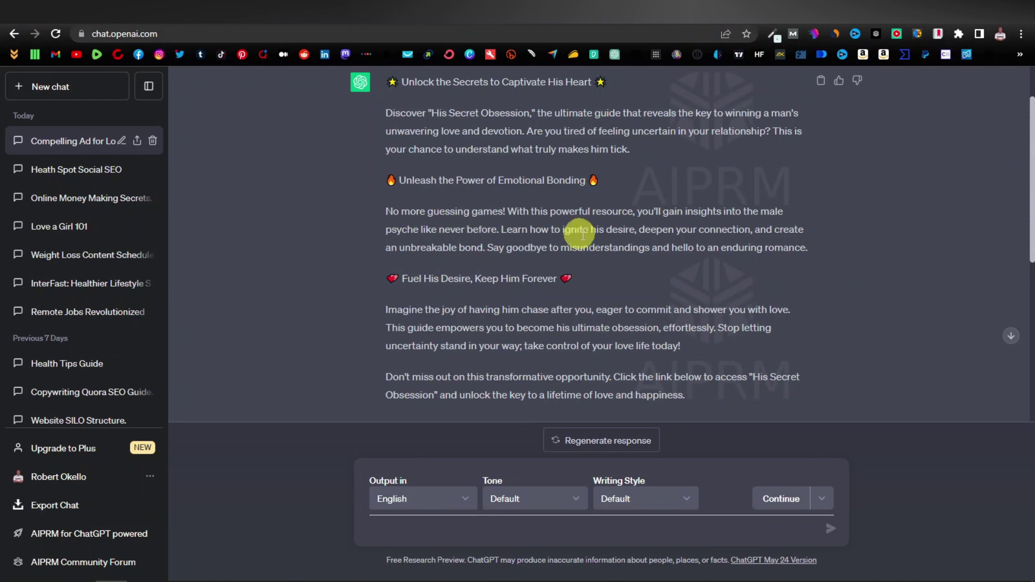
scroll(571, 233, "down", 2)
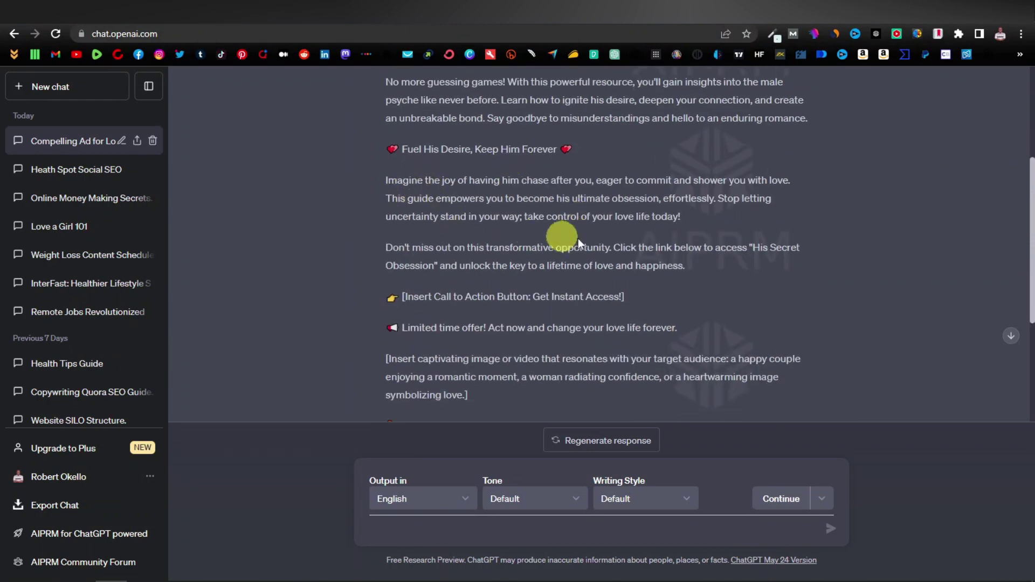
scroll(583, 252, "down", 1)
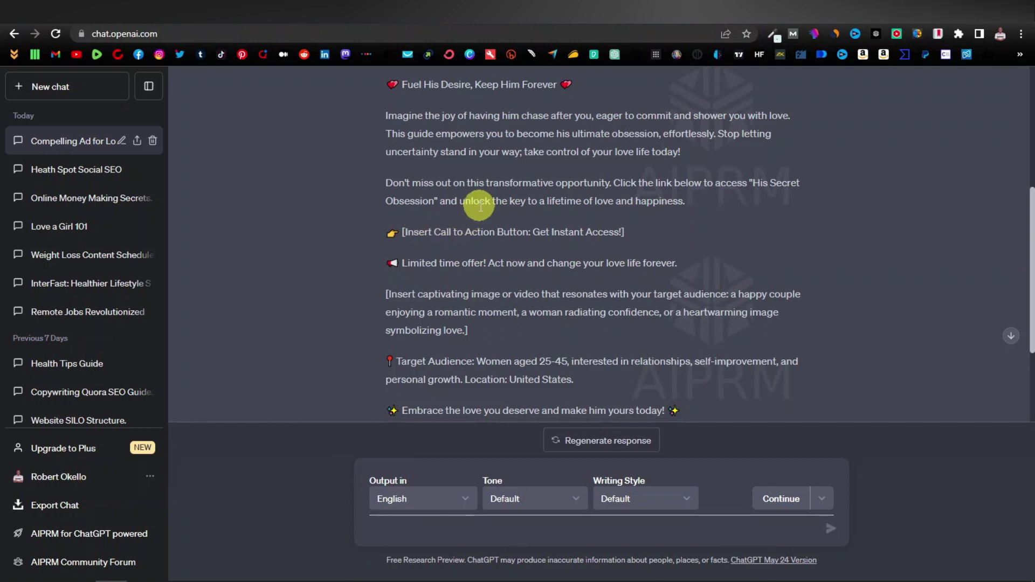
left_click_drag(403, 233, 618, 232)
left_click(555, 233)
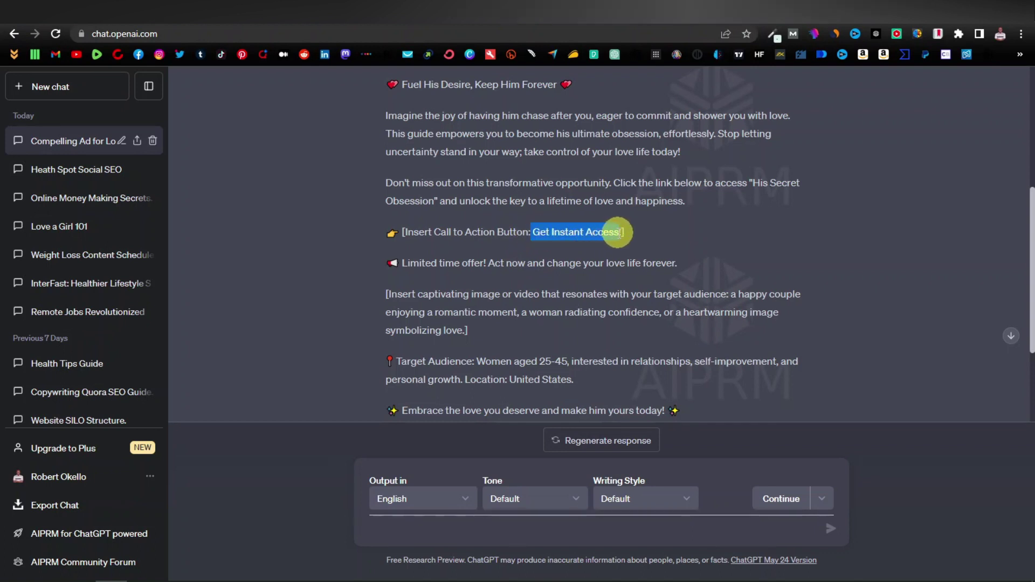
left_click(618, 232)
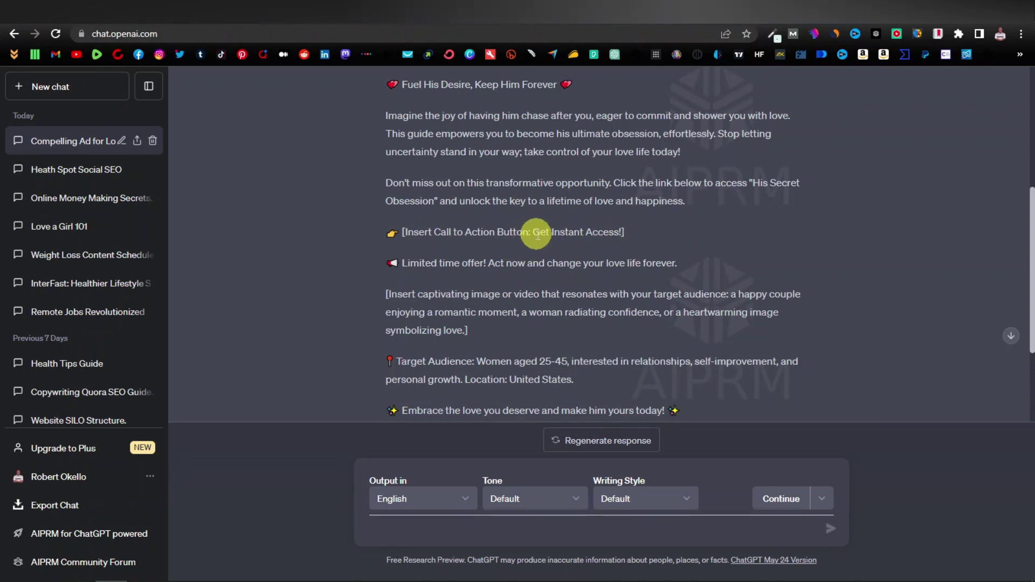
scroll(520, 242, "down", 2)
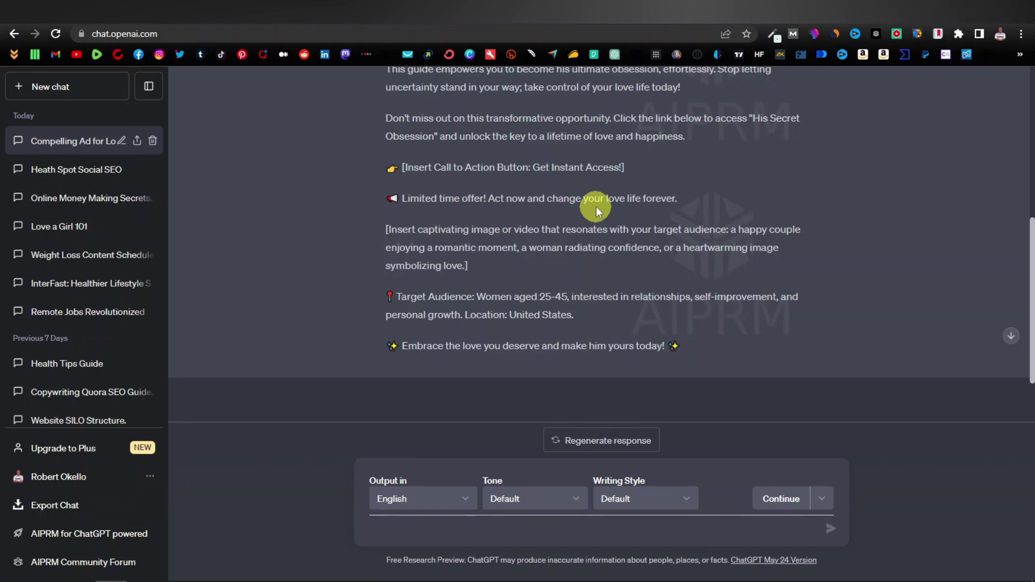
scroll(467, 240, "up", 5)
scroll(469, 238, "down", 5)
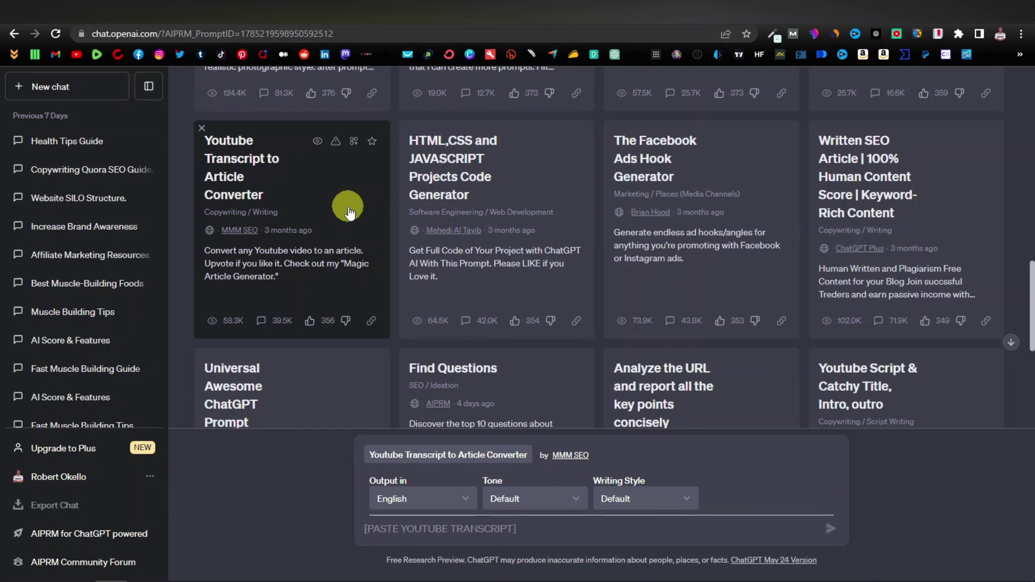
Step: Switch to the YouTube video "The BEST Meal to Clean Out Your Arteries" and show its transcript
left_click(841, 11)
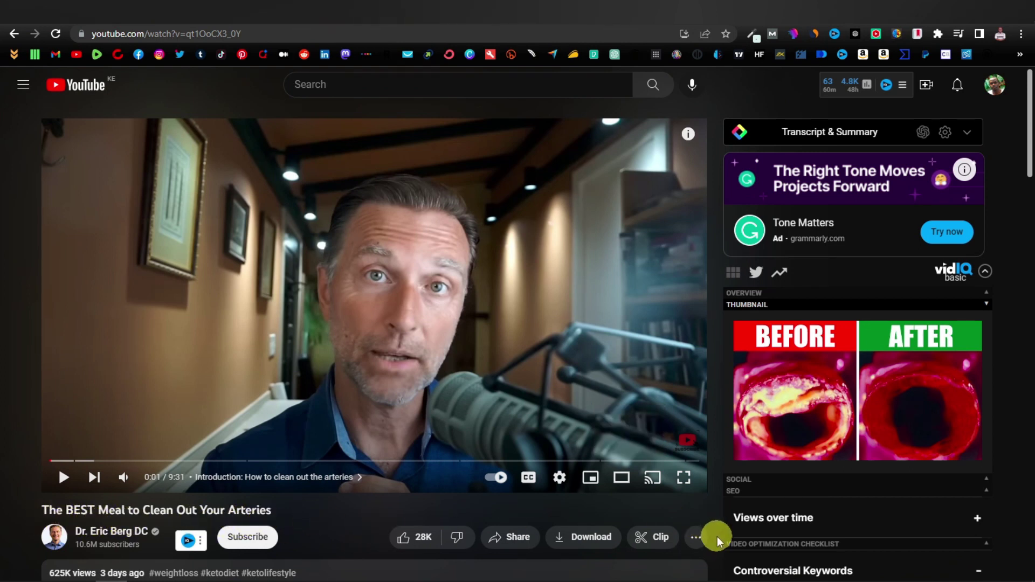
left_click(695, 539)
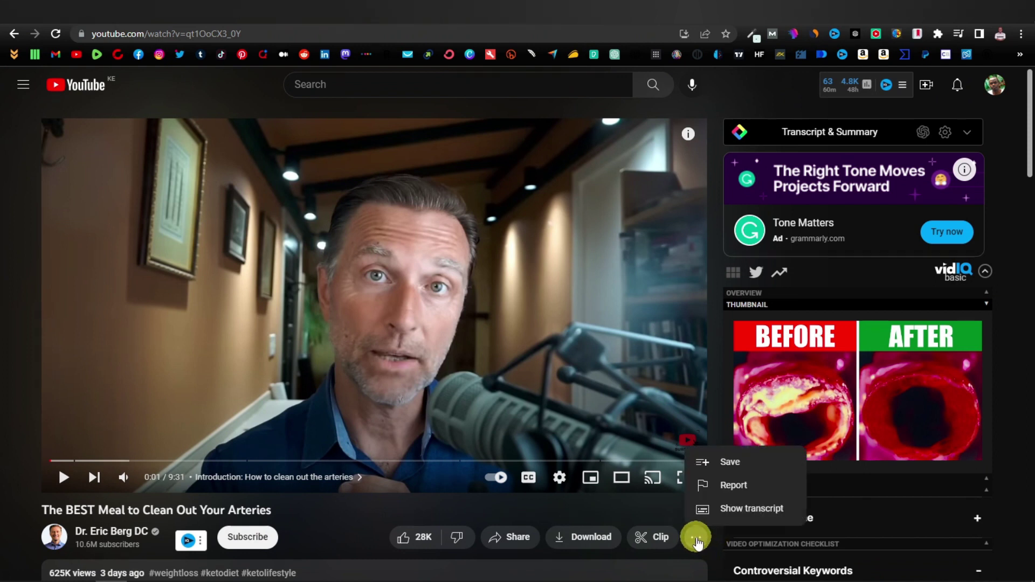
left_click(726, 508)
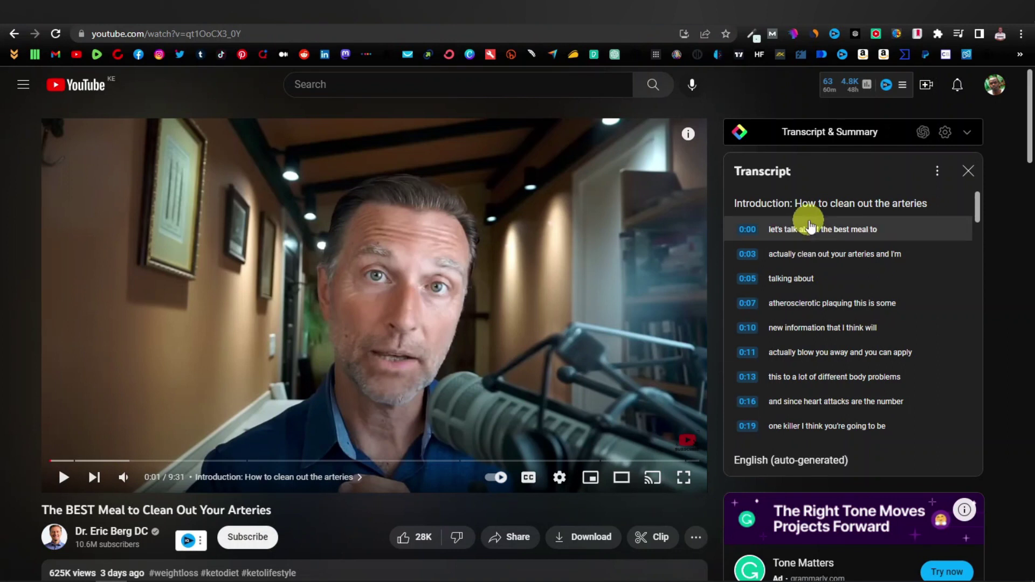
scroll(776, 286, "down", 6)
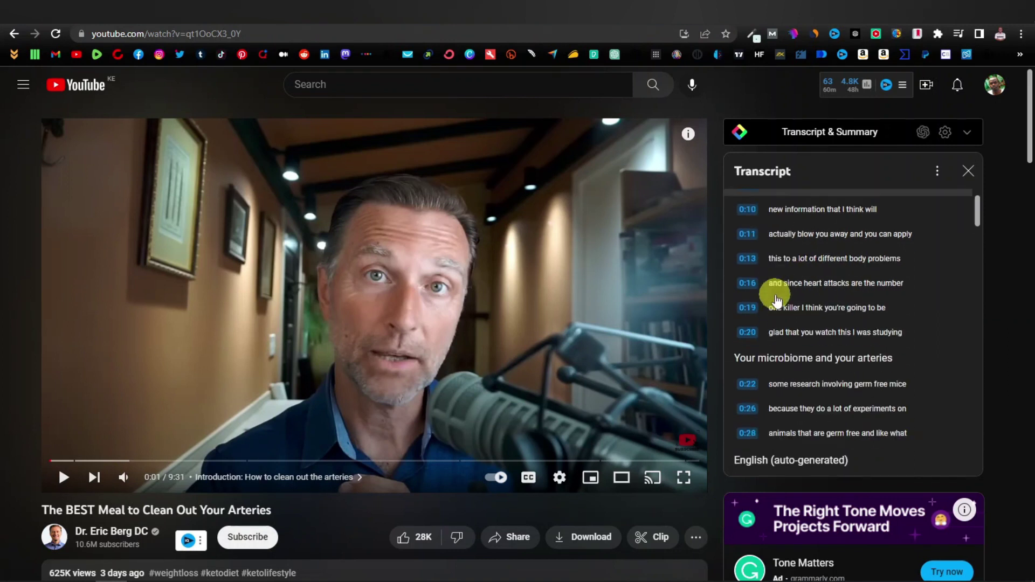
scroll(774, 278, "up", 6)
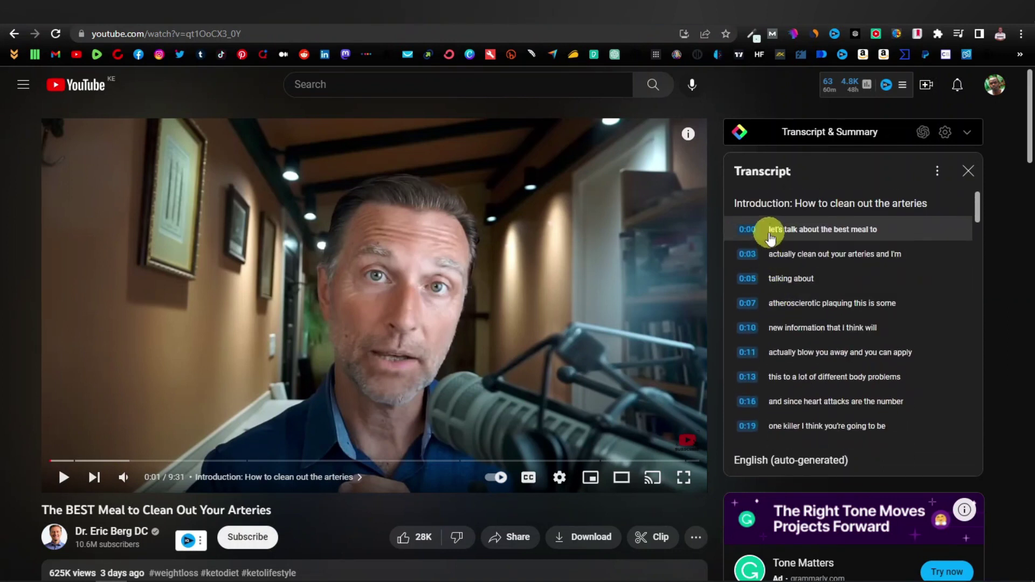
Step: Select the video's transcript from the 0:00 line onward, including its timestamps, and copy it
left_click_drag(735, 224, 771, 278)
left_click_drag(807, 366, 845, 465)
right_click(817, 313)
left_click(809, 320)
Step: Switch back to ChatGPT, paste the transcript into the Youtube Transcript to Article Converter prompt and submit it
left_click(768, 52)
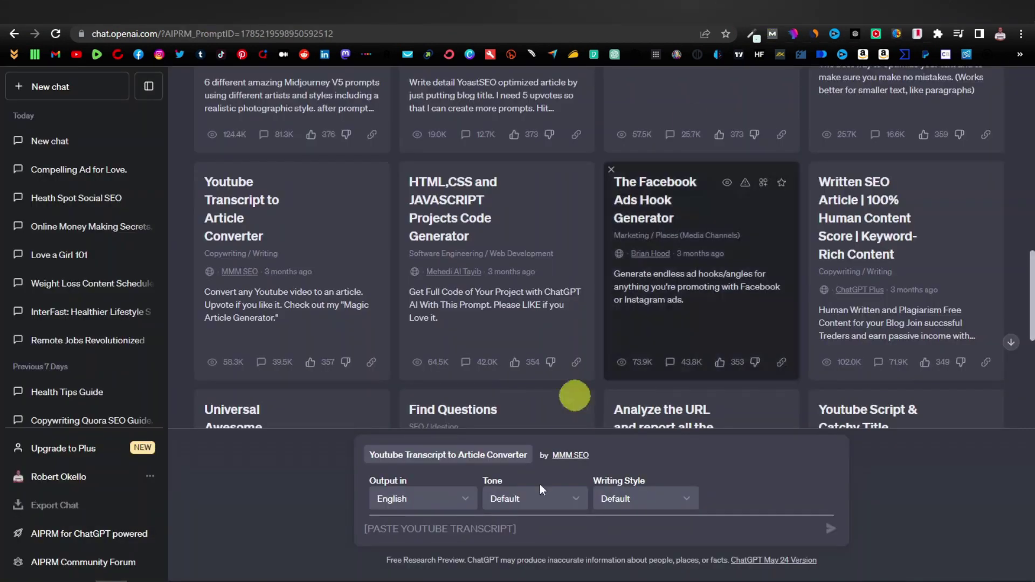
right_click(419, 532)
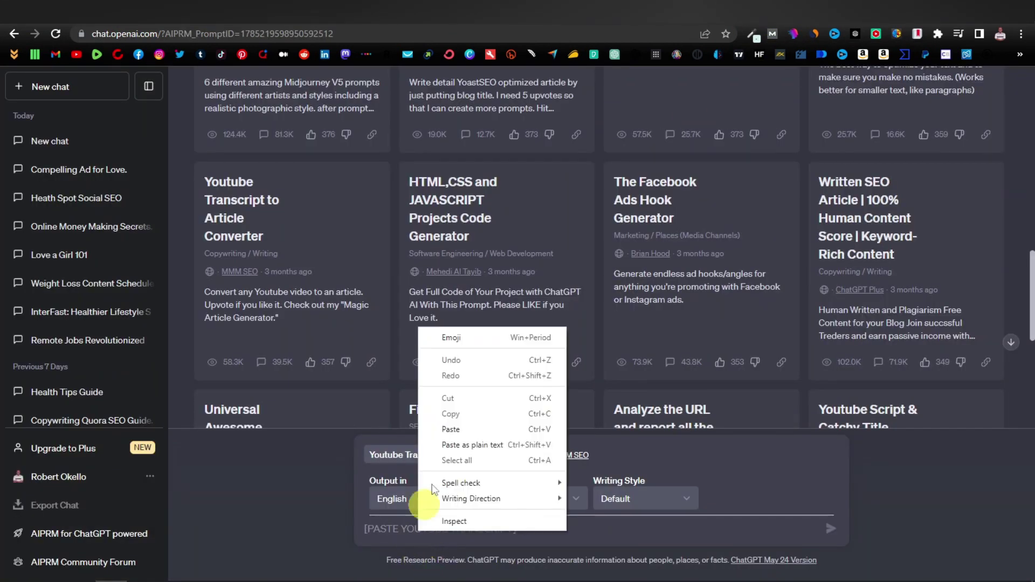
left_click(458, 435)
key("Return")
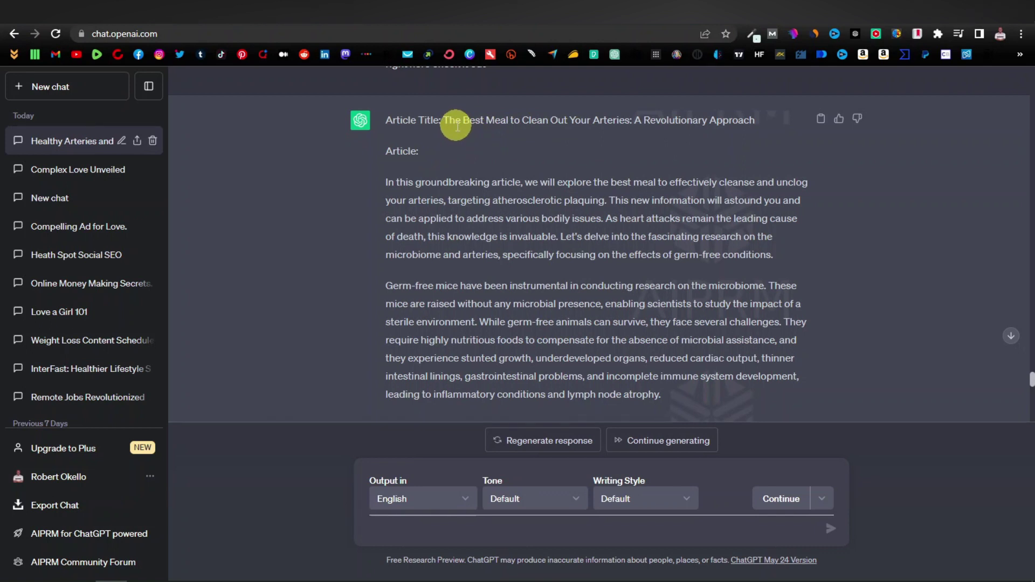
Step: Check the opening of the generated article and look back through the pasted transcript to its 0:00 line
scroll(455, 200, "down", 1)
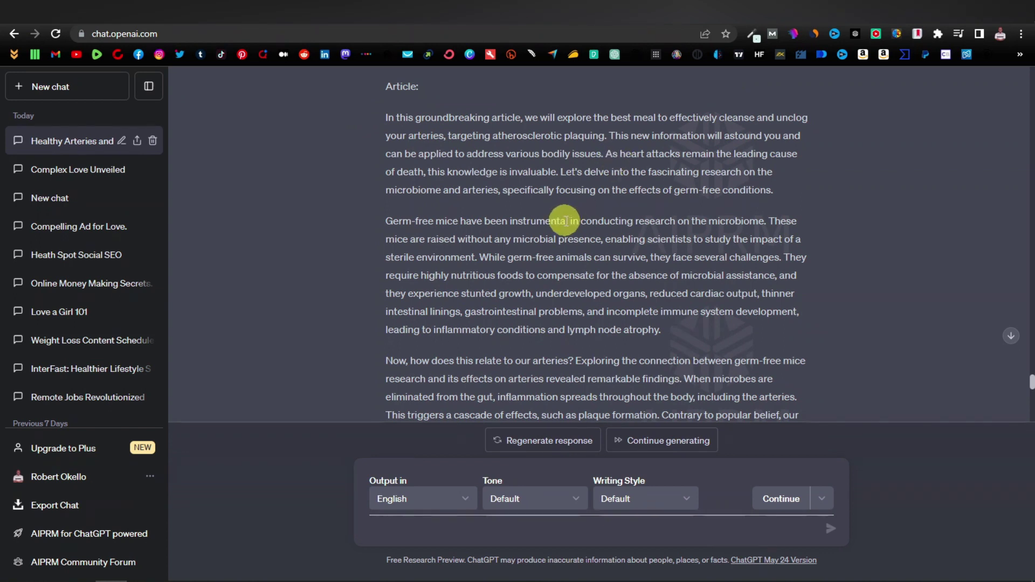
scroll(564, 221, "up", 15)
scroll(563, 224, "up", 20)
scroll(431, 309, "up", 15)
scroll(423, 306, "up", 15)
scroll(422, 306, "up", 8)
scroll(421, 306, "up", 14)
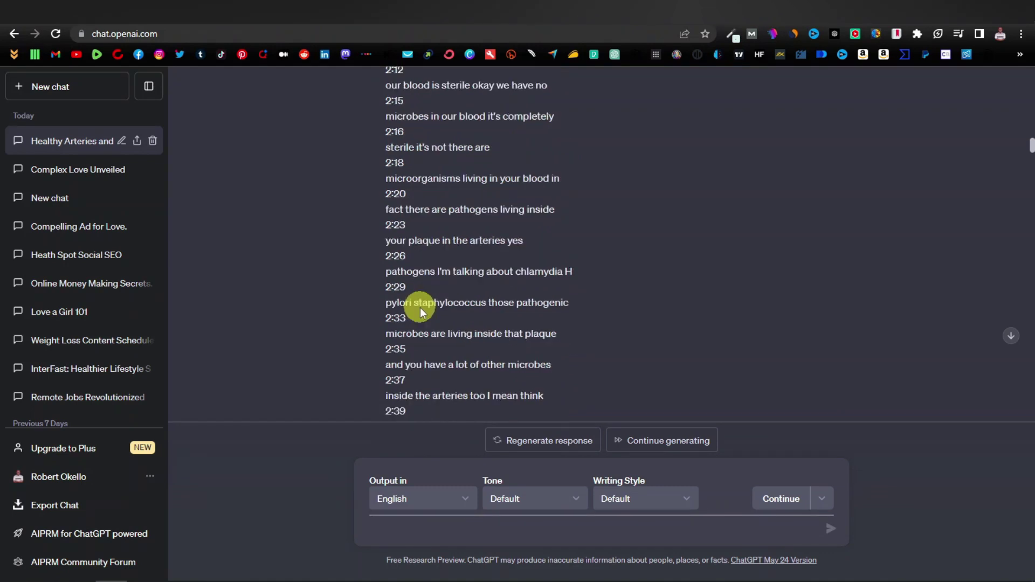
scroll(419, 312, "up", 12)
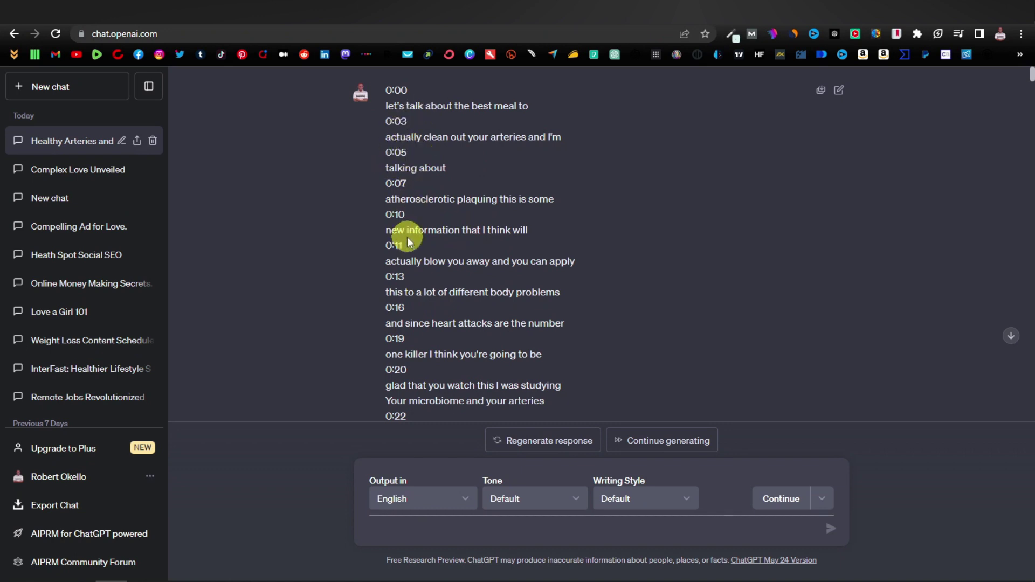
scroll(406, 270, "down", 4)
scroll(406, 271, "down", 20)
scroll(407, 271, "up", 12)
Step: Read the generated article on the best meal to clean out arteries from its title through to the conclusion
left_click(1016, 340)
scroll(497, 345, "up", 10)
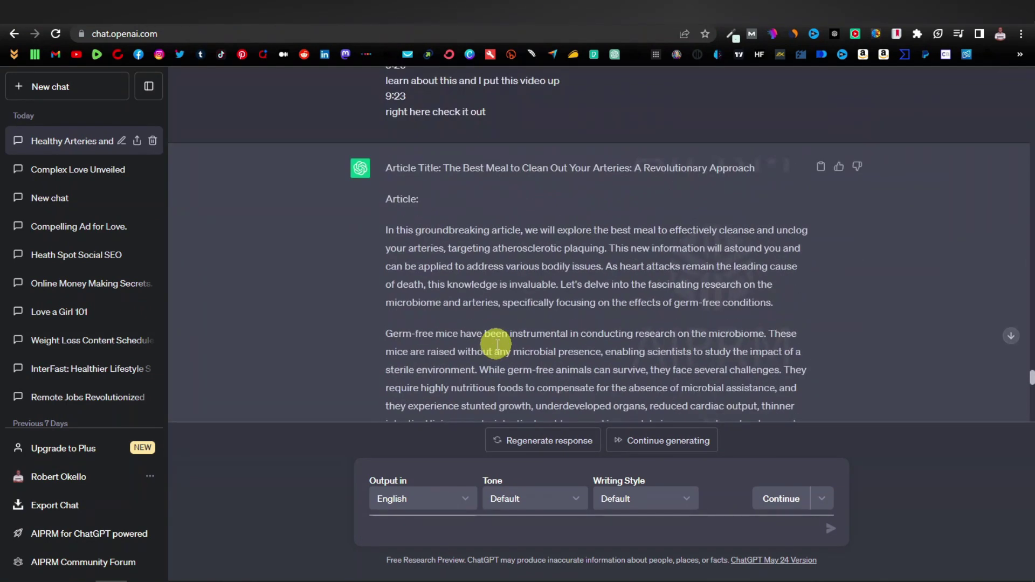
scroll(462, 300, "down", 12)
scroll(462, 305, "down", 8)
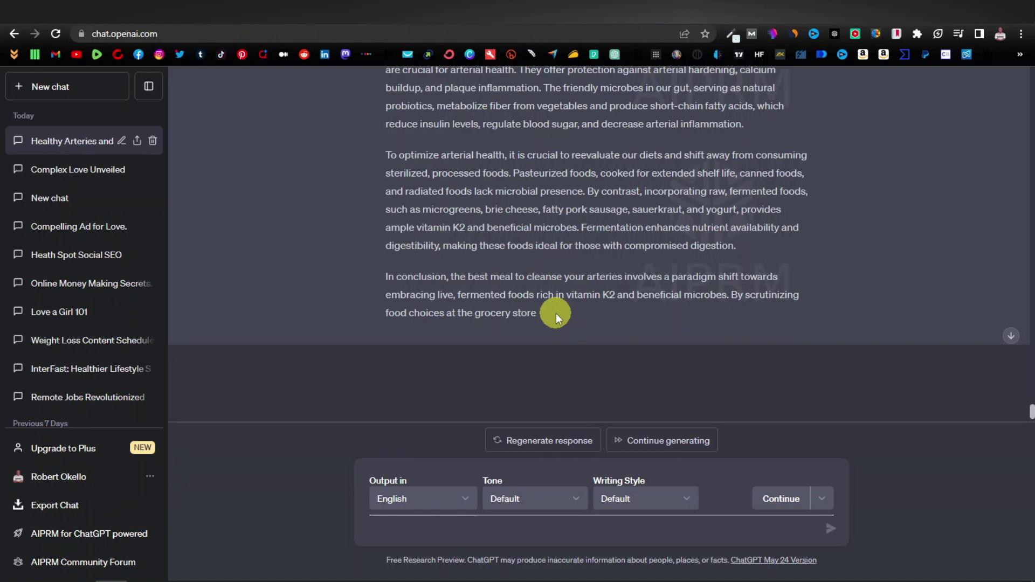
scroll(537, 333, "up", 15)
scroll(537, 333, "up", 5)
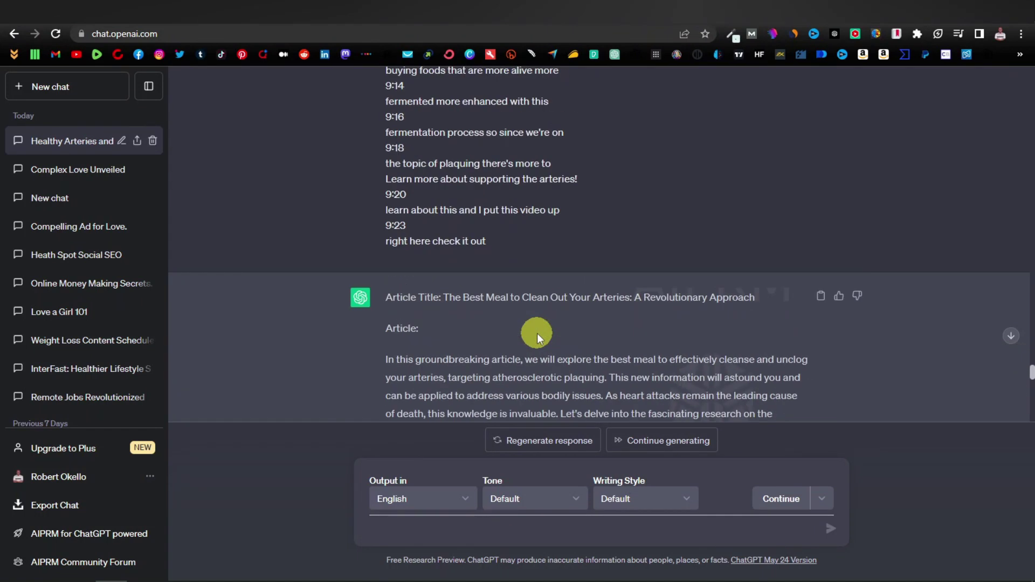
scroll(537, 333, "down", 4)
scroll(538, 334, "down", 5)
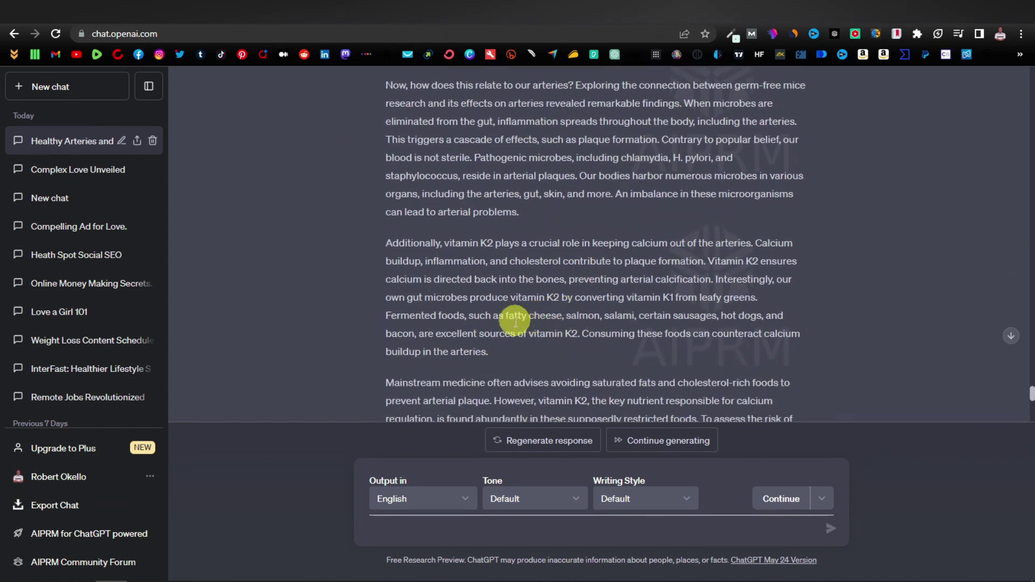
scroll(533, 355, "down", 1)
scroll(533, 356, "down", 1)
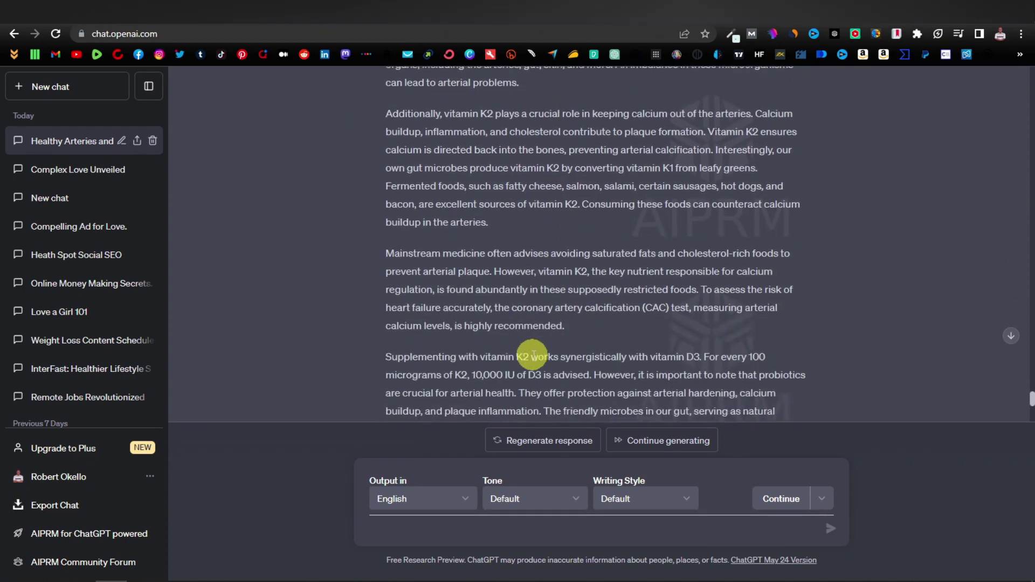
scroll(576, 339, "down", 1)
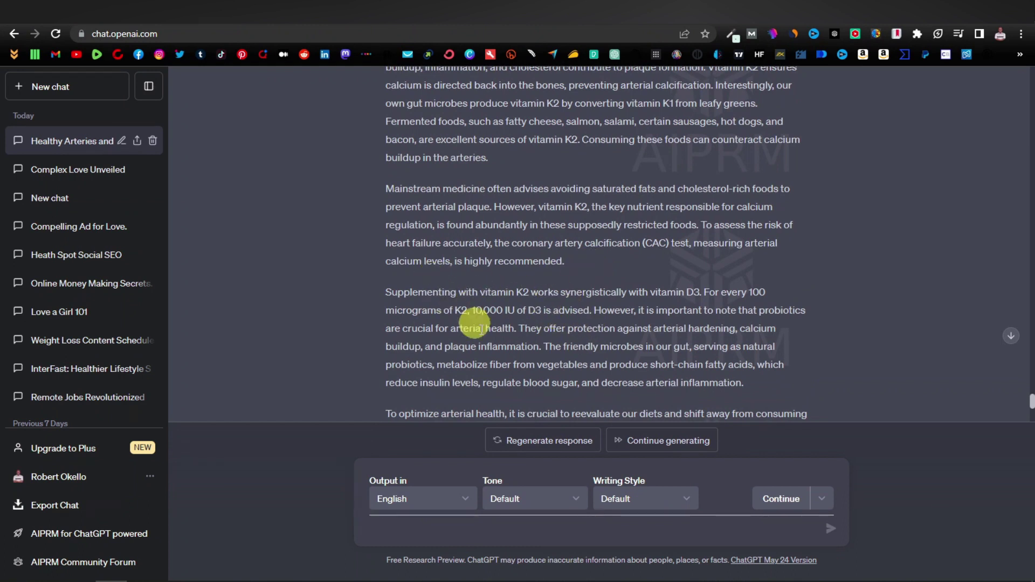
scroll(485, 328, "down", 2)
scroll(500, 332, "down", 3)
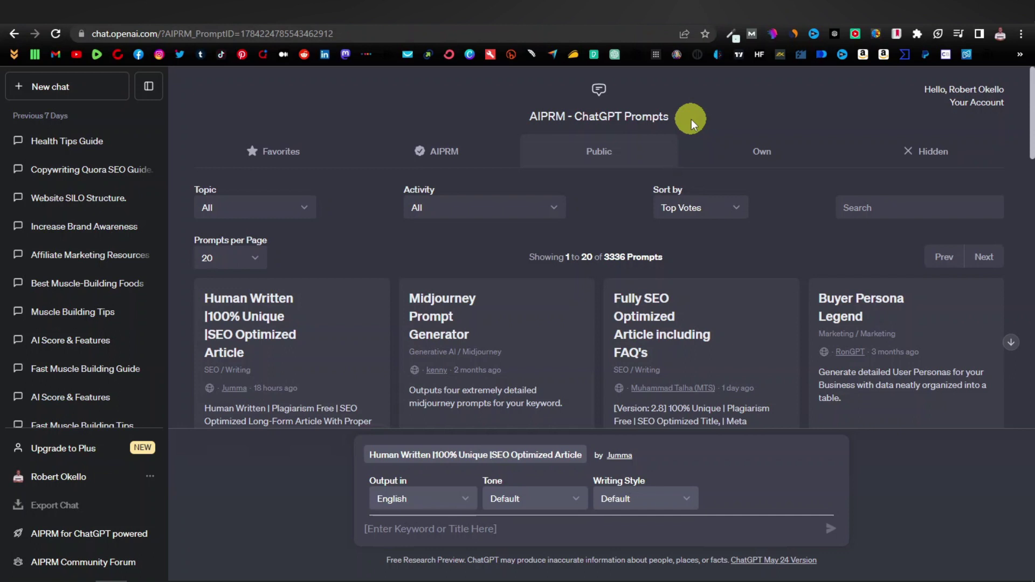
Step: Switch to the "10+ Best ChatGPT Chrome Extensions" blog post and locate the Download AIPRM extension link in its first section
left_click(754, 14)
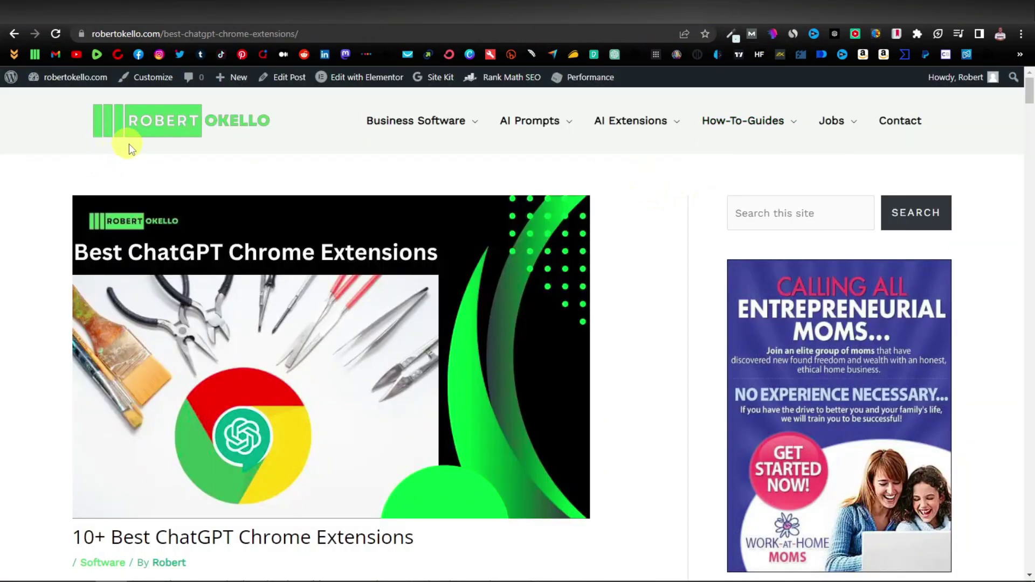
mouse_move(625, 135)
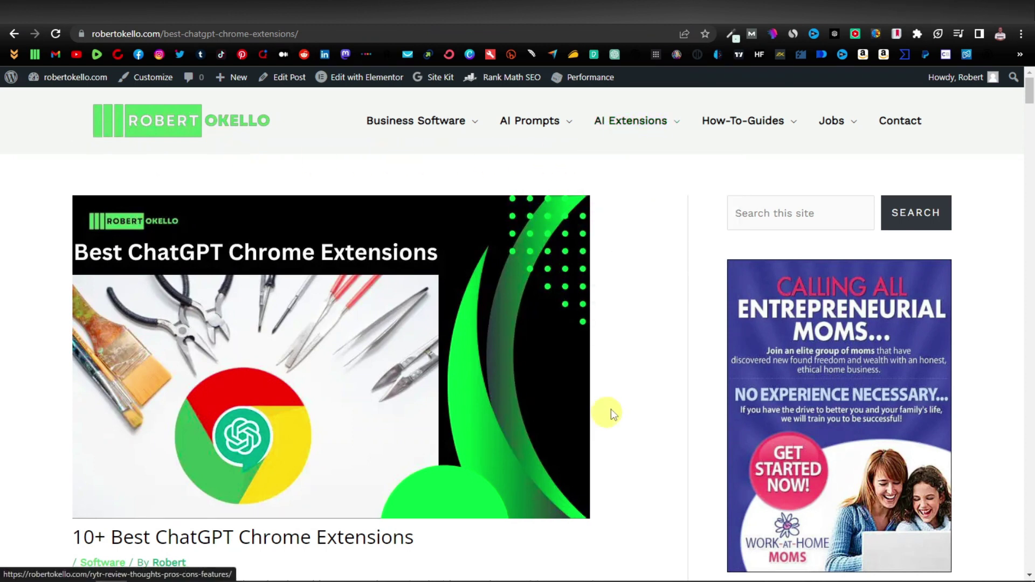
scroll(615, 399, "down", 2)
scroll(625, 388, "down", 10)
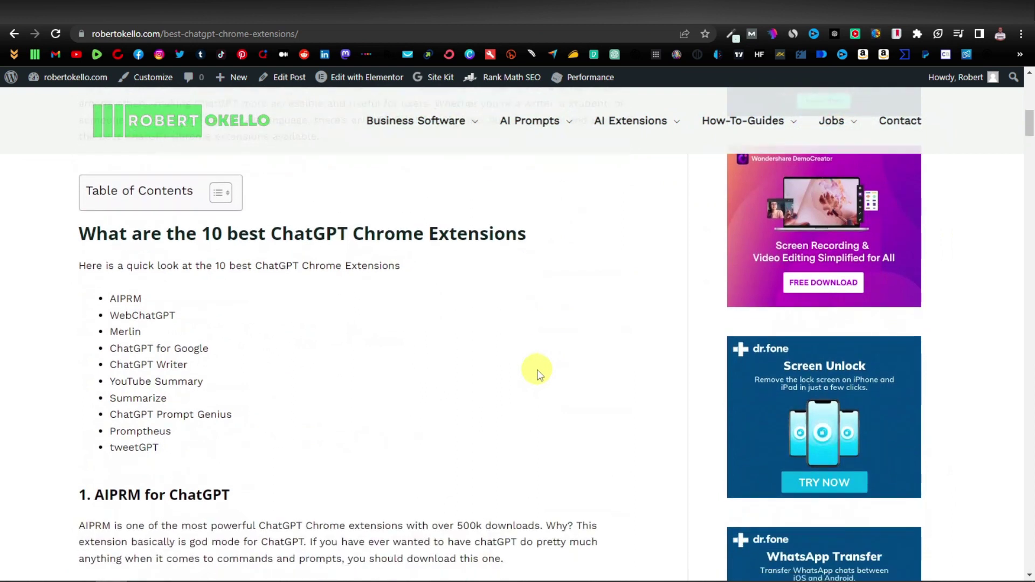
scroll(434, 355, "down", 4)
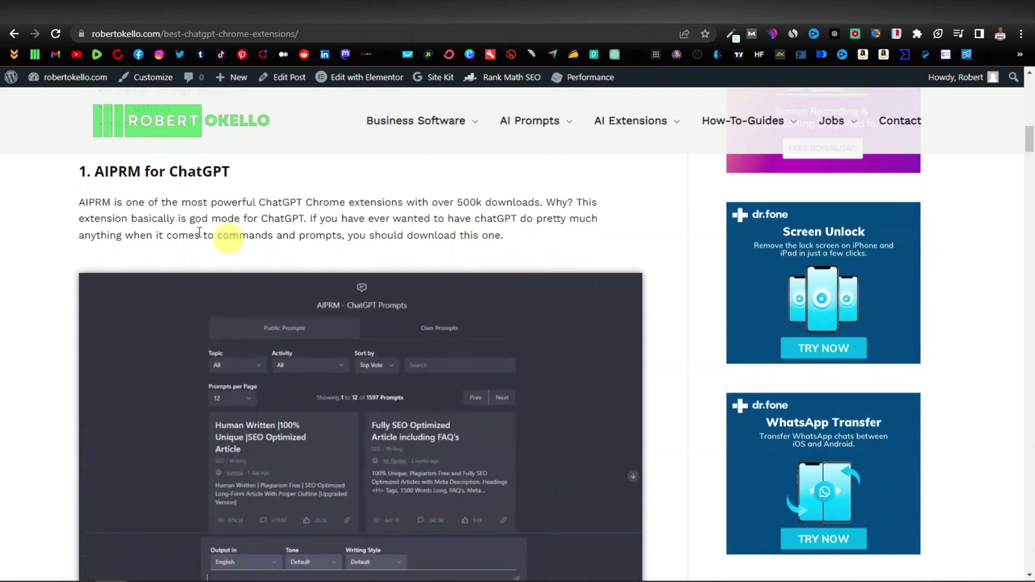
scroll(248, 193, "down", 5)
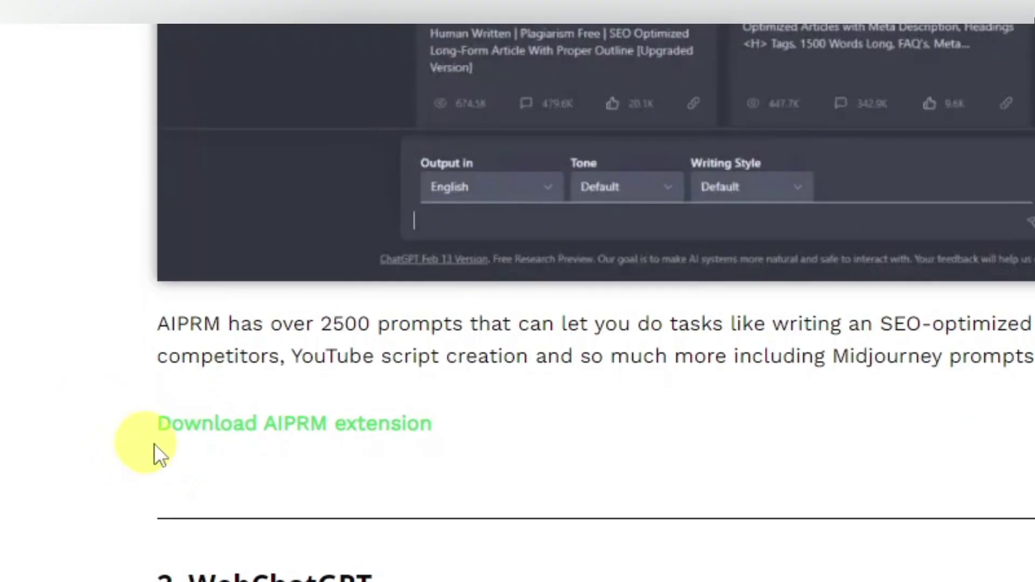
left_click_drag(154, 445, 485, 428)
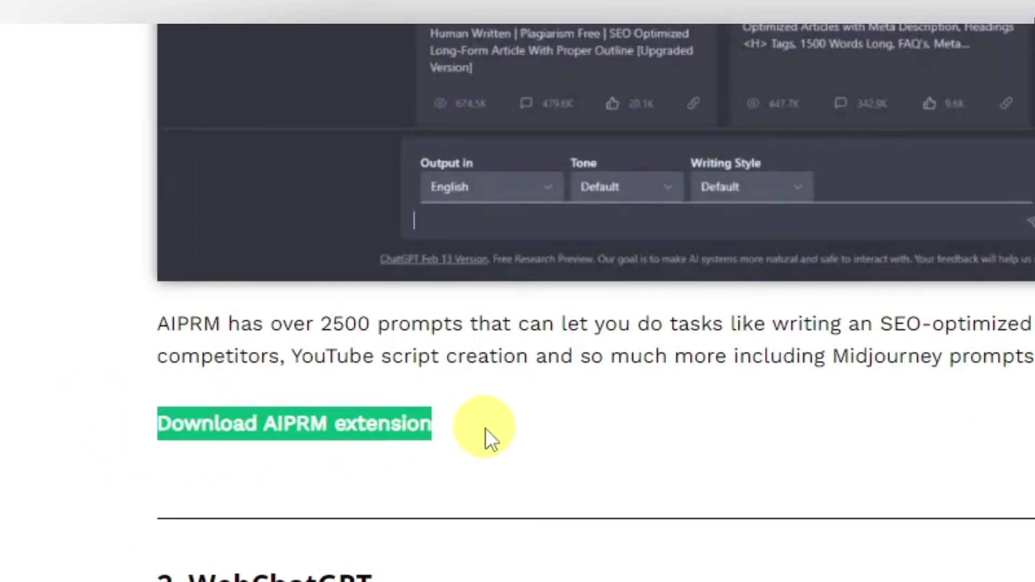
left_click(485, 429)
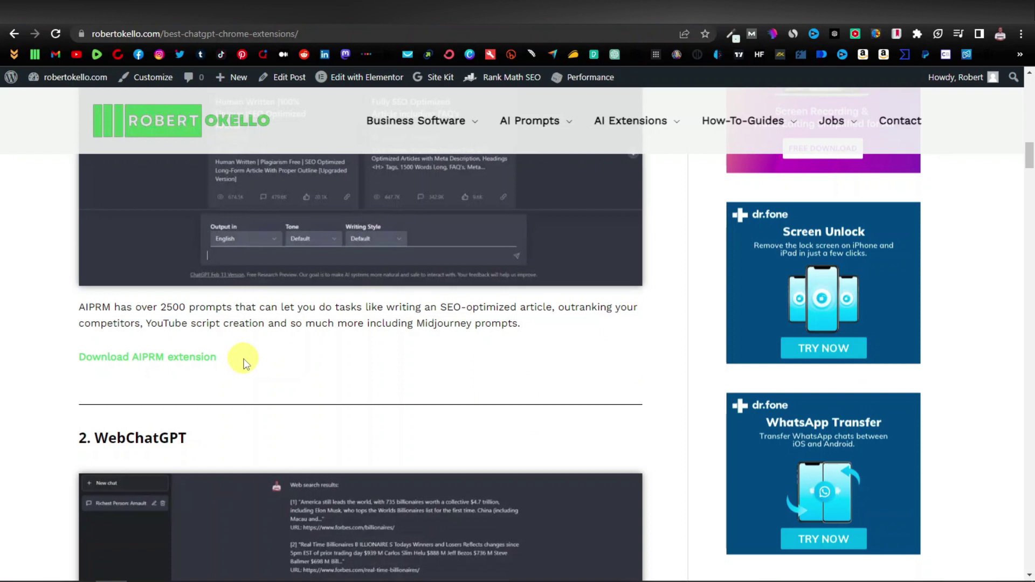
Step: Look through the post's remaining extension sections from WebChatGPT to tweetGPT, and return toward the start of the page
scroll(455, 424, "down", 1)
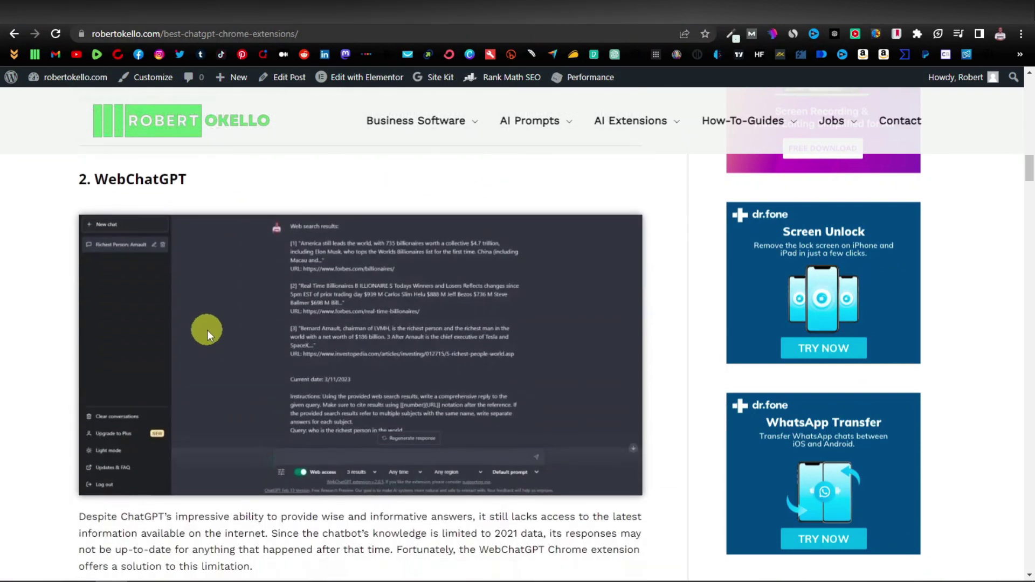
scroll(204, 323, "down", 3)
scroll(204, 324, "down", 3)
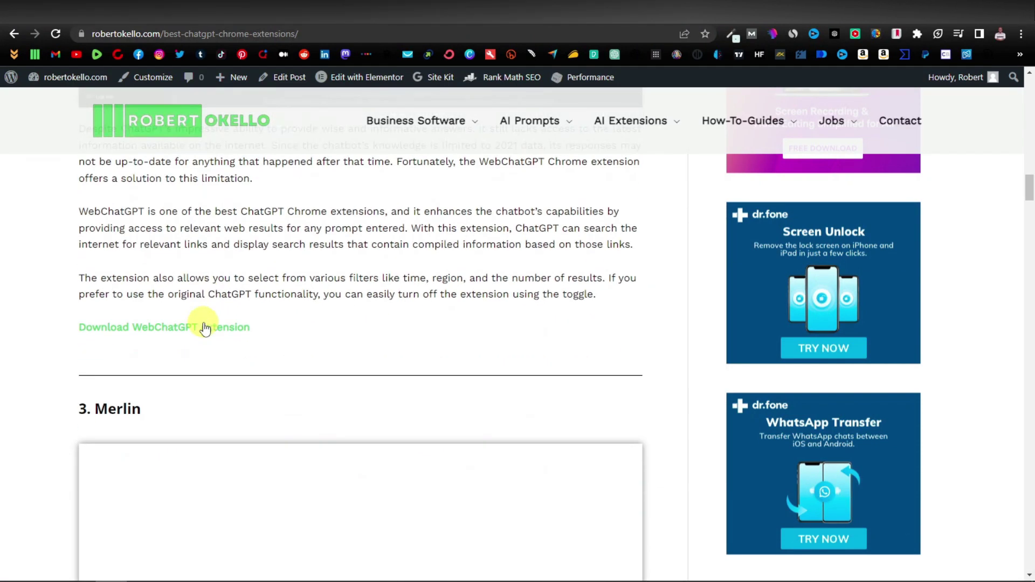
scroll(204, 323, "down", 5)
scroll(203, 322, "down", 7)
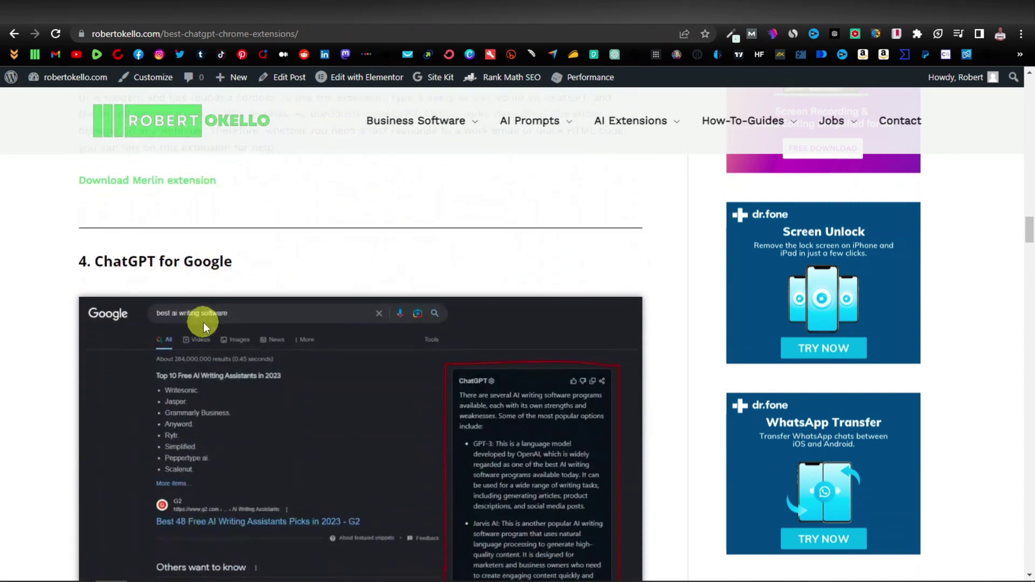
scroll(203, 322, "down", 9)
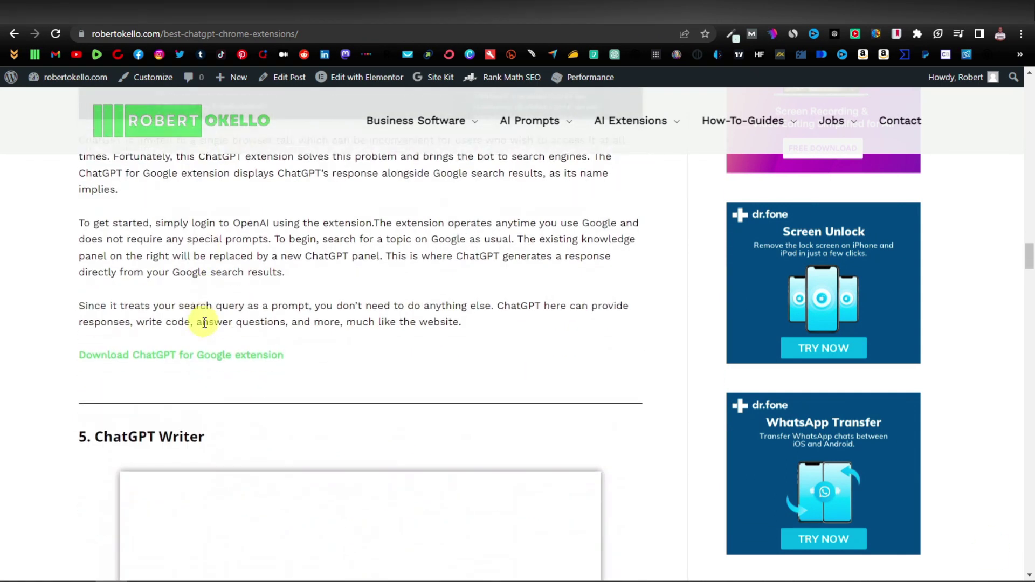
scroll(204, 322, "down", 7)
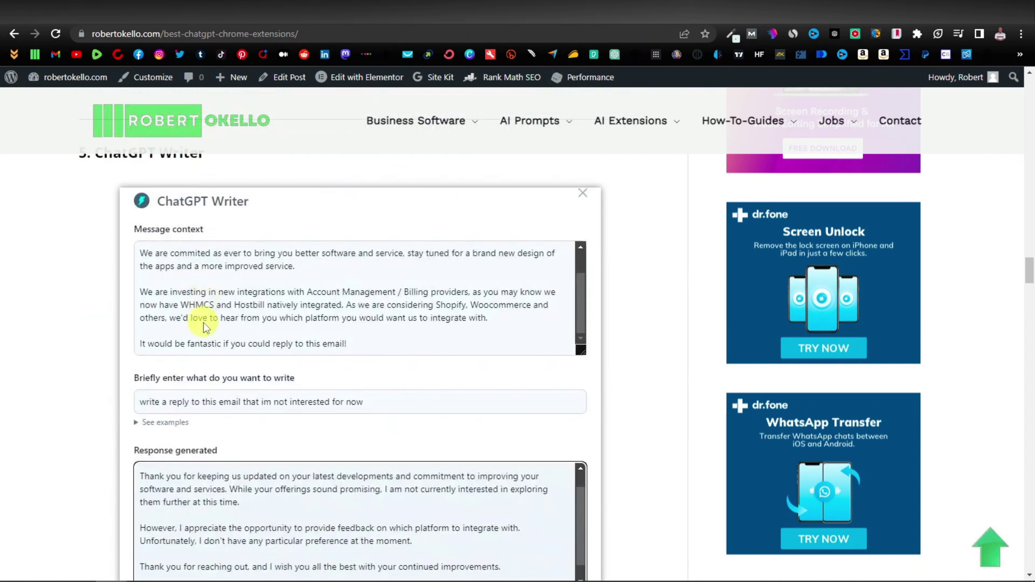
scroll(203, 322, "down", 11)
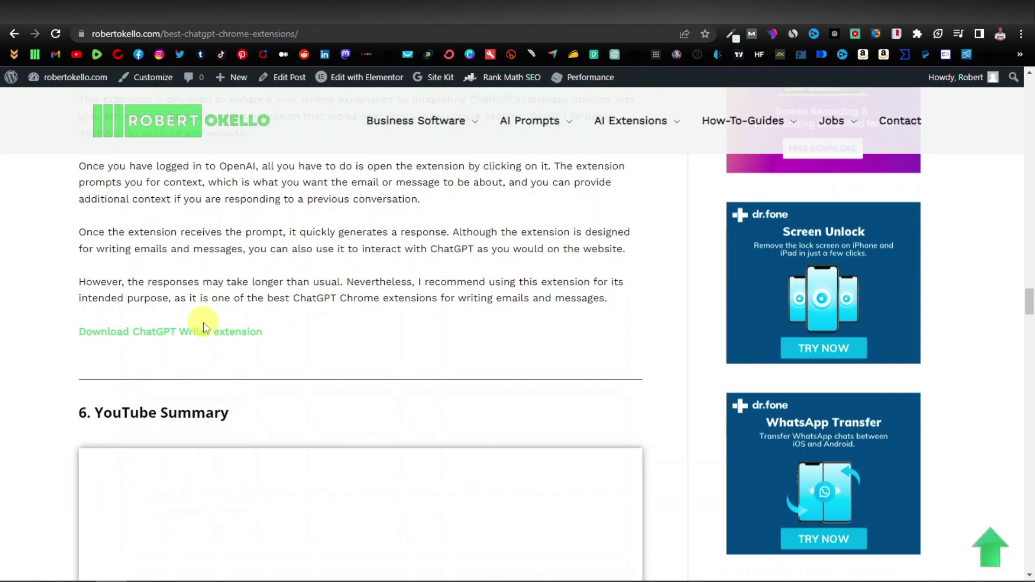
scroll(203, 323, "down", 15)
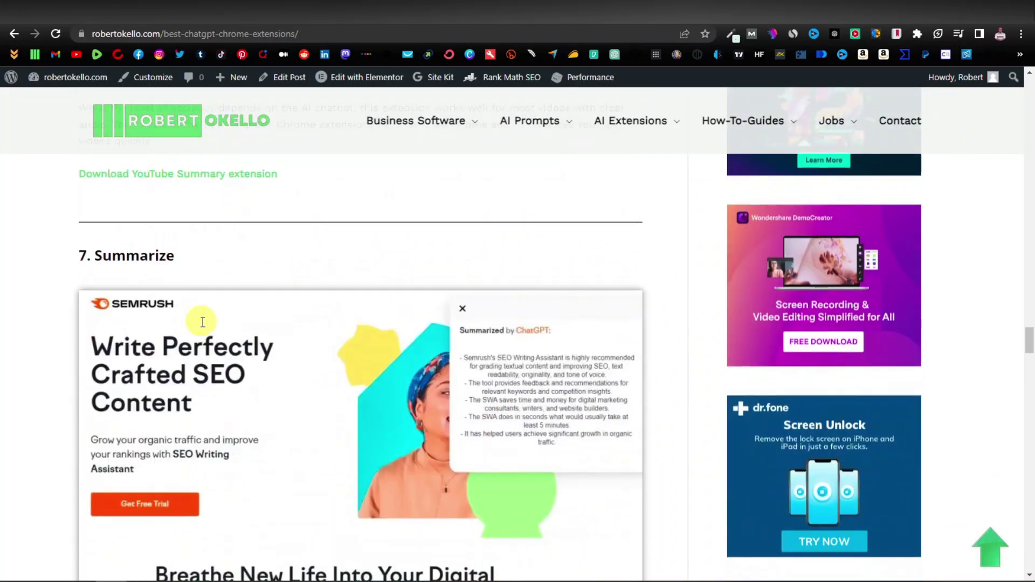
scroll(203, 323, "down", 15)
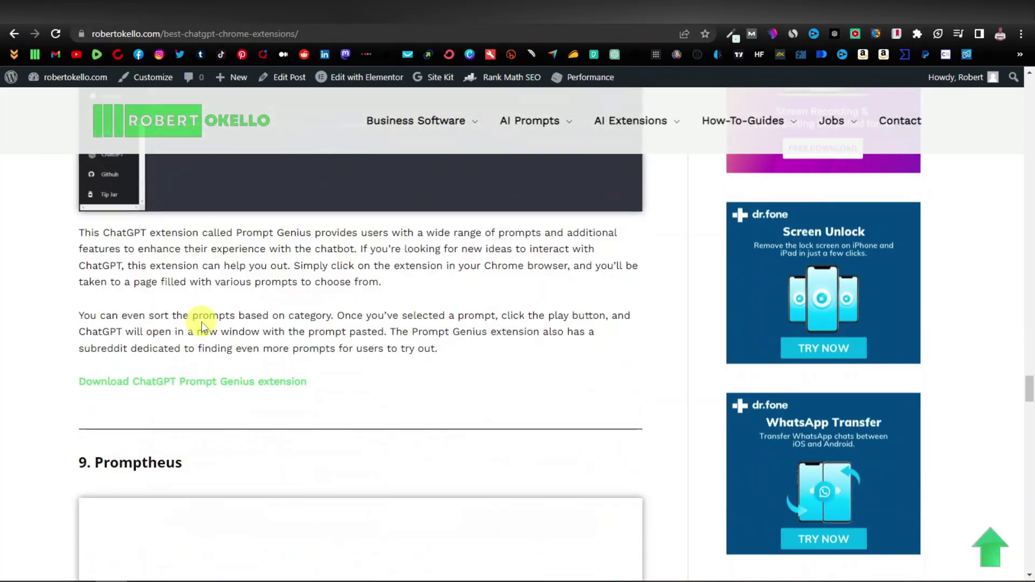
scroll(202, 323, "down", 11)
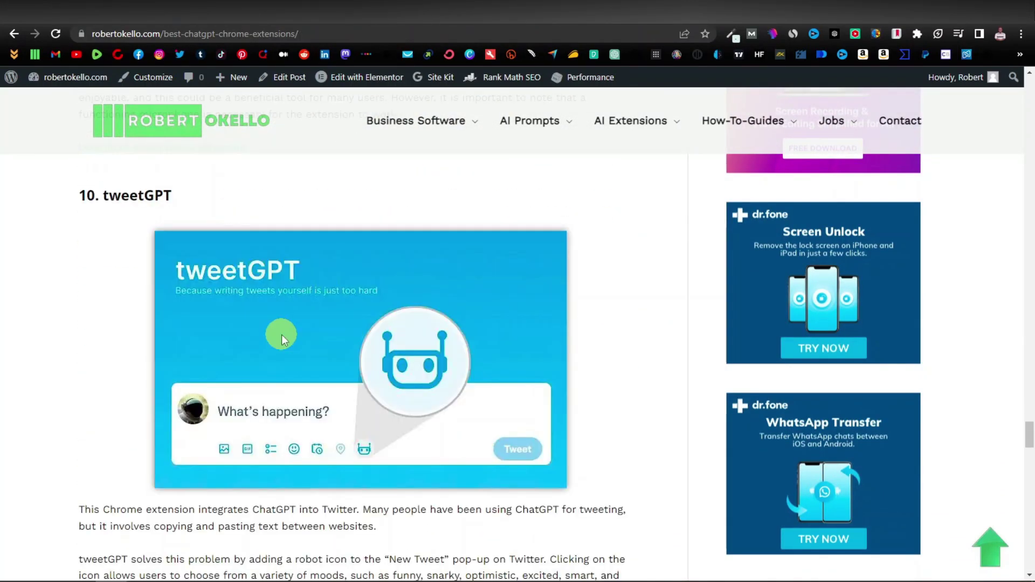
left_click(995, 553)
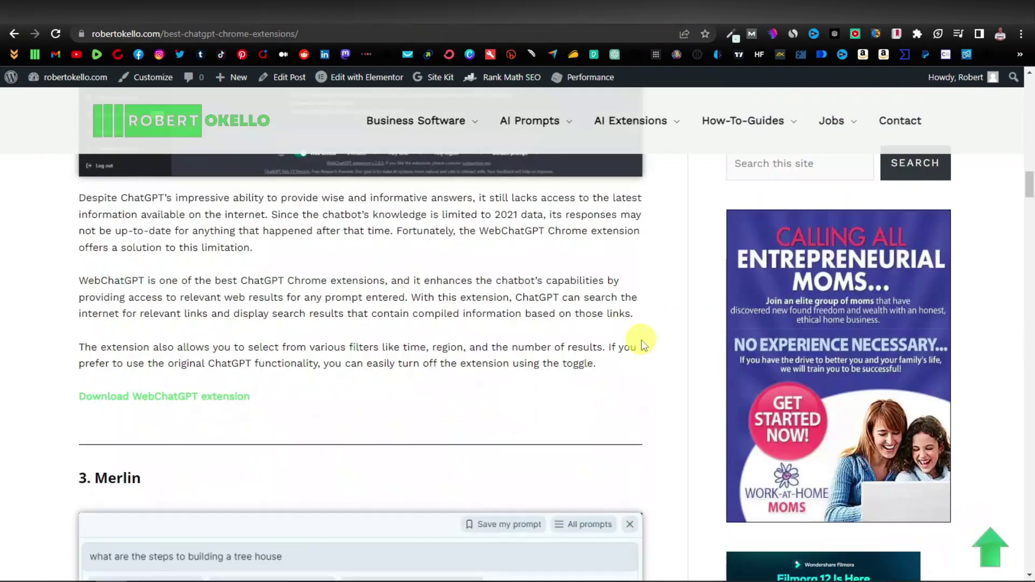